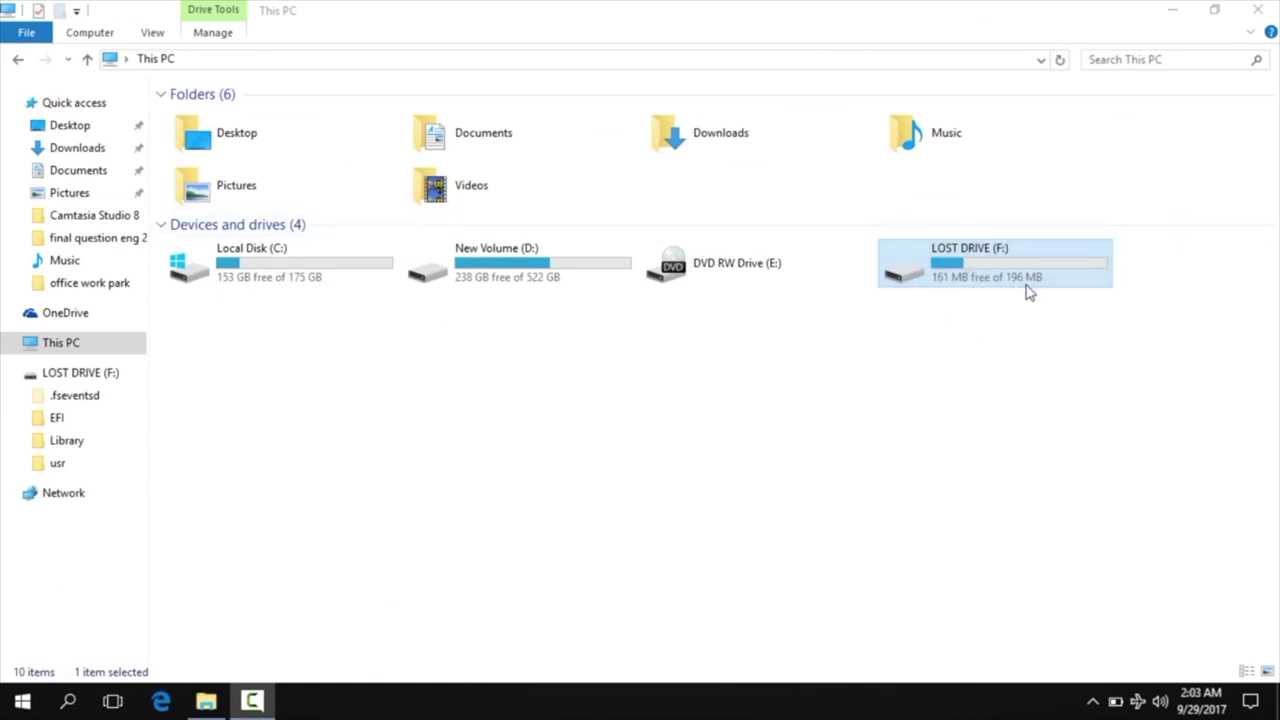
Check the LOST DRIVE (F:) properties to confirm it holds only 196 MB
{"action": "right_click", "coordinate": [970, 277]}
{"action": "left_click", "coordinate": [1027, 667]}
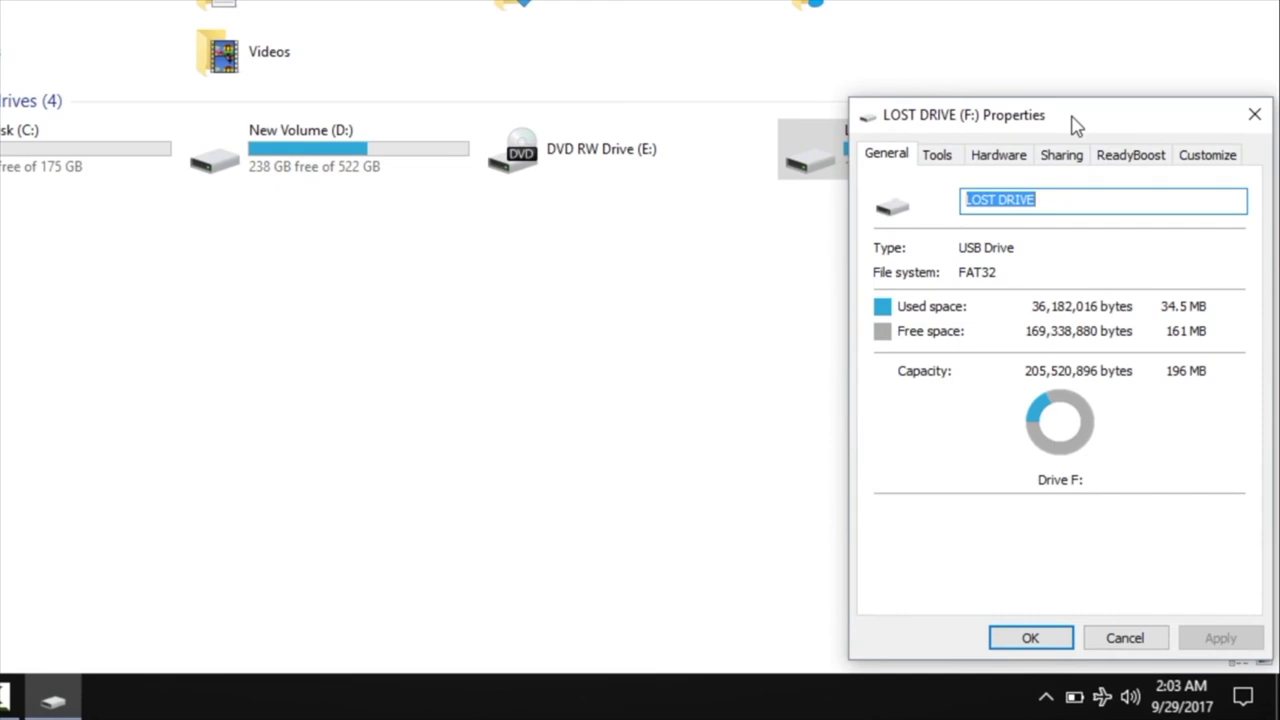
{"action": "left_click_drag", "start_coordinate": [1075, 125], "coordinate": [969, 0]}
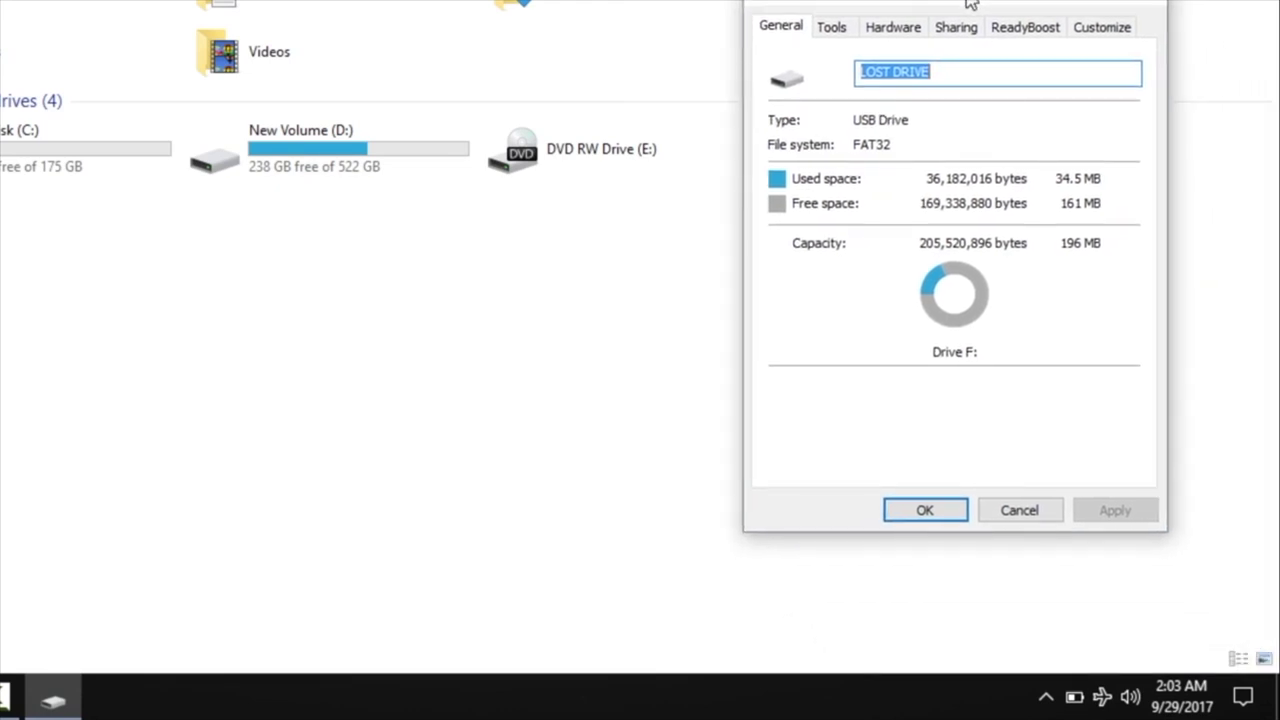
{"action": "left_click", "coordinate": [1160, 3]}
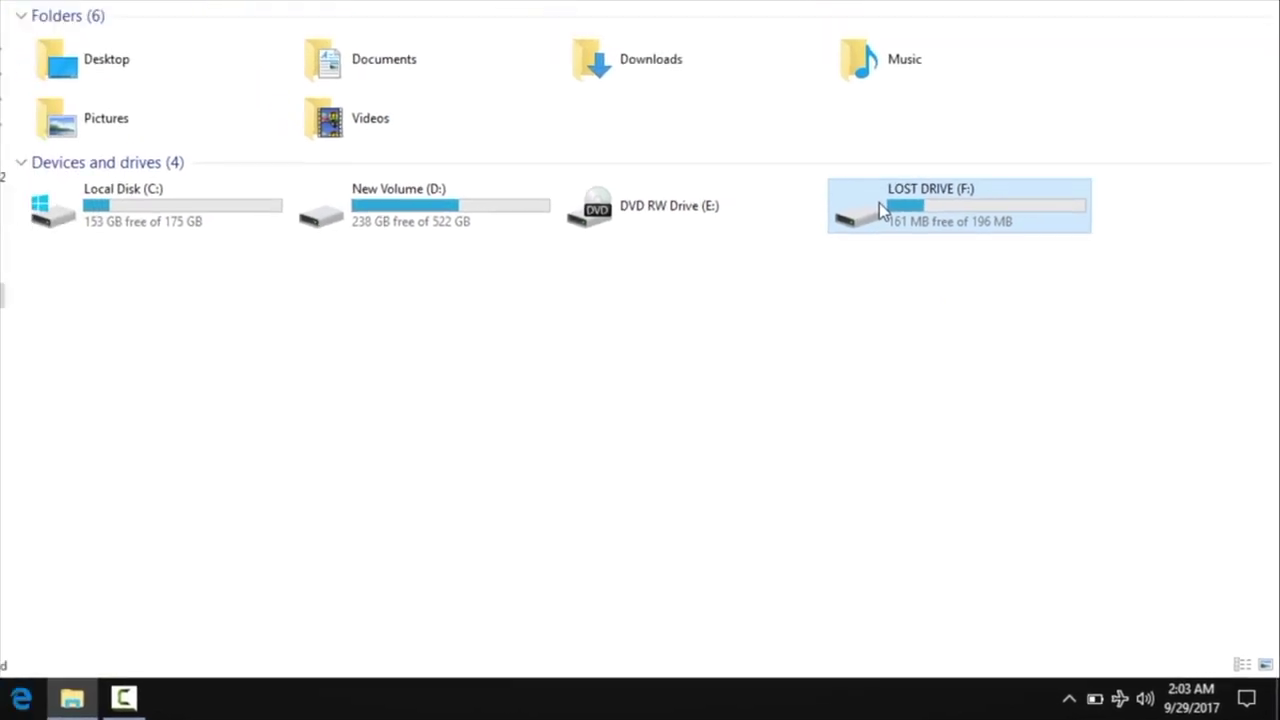
Browse into LOST DRIVE (F:) and back, then reopen File Explorer at Quick access
{"action": "double_click", "coordinate": [879, 203]}
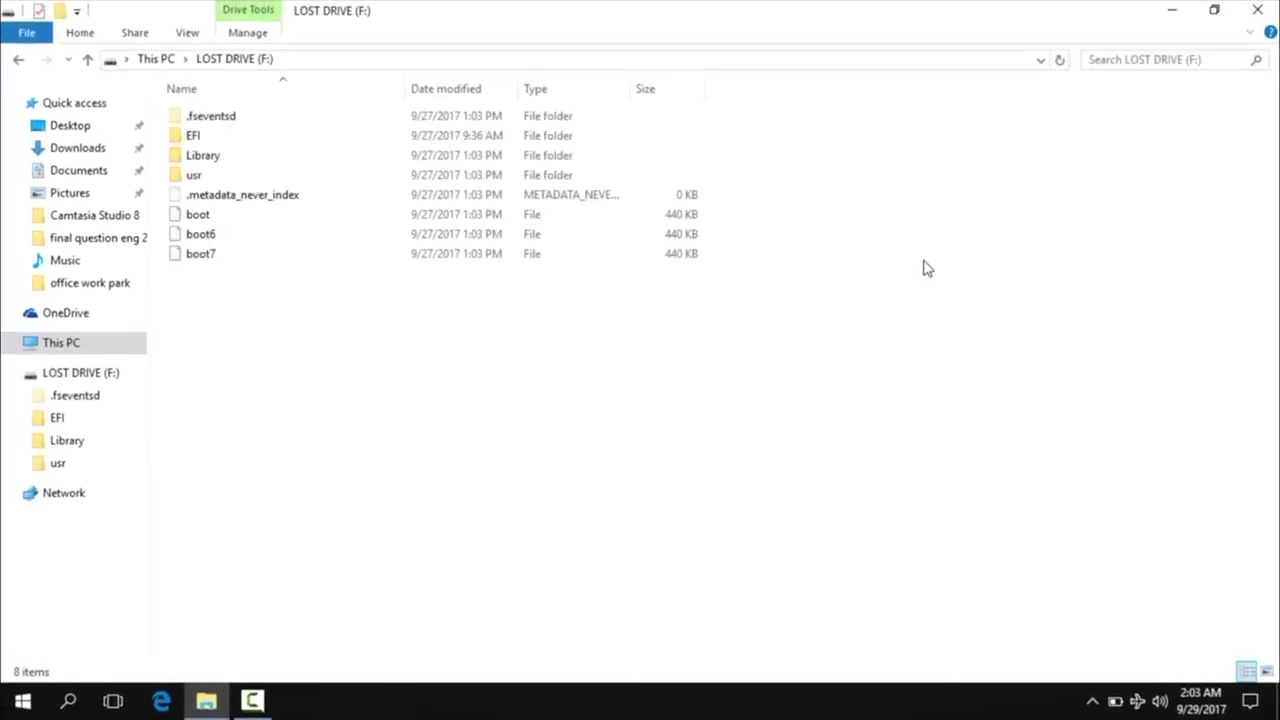
{"action": "left_click", "coordinate": [18, 59]}
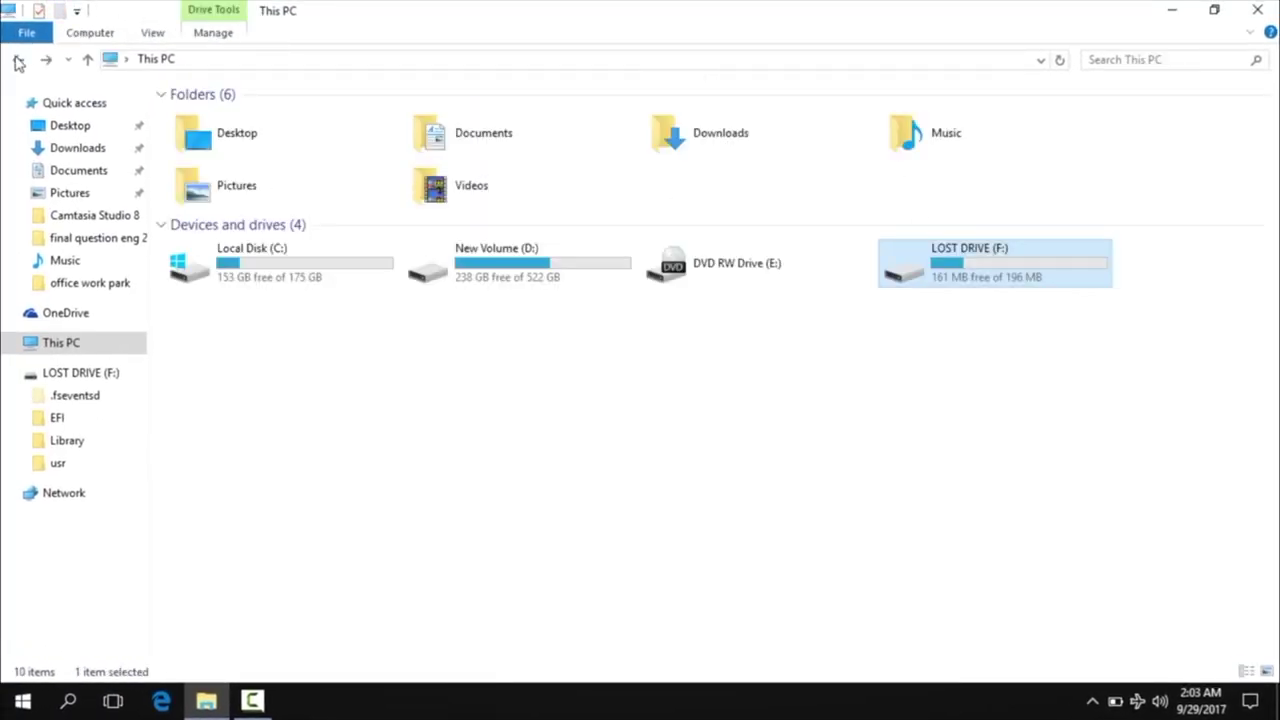
{"action": "left_click", "coordinate": [1257, 9]}
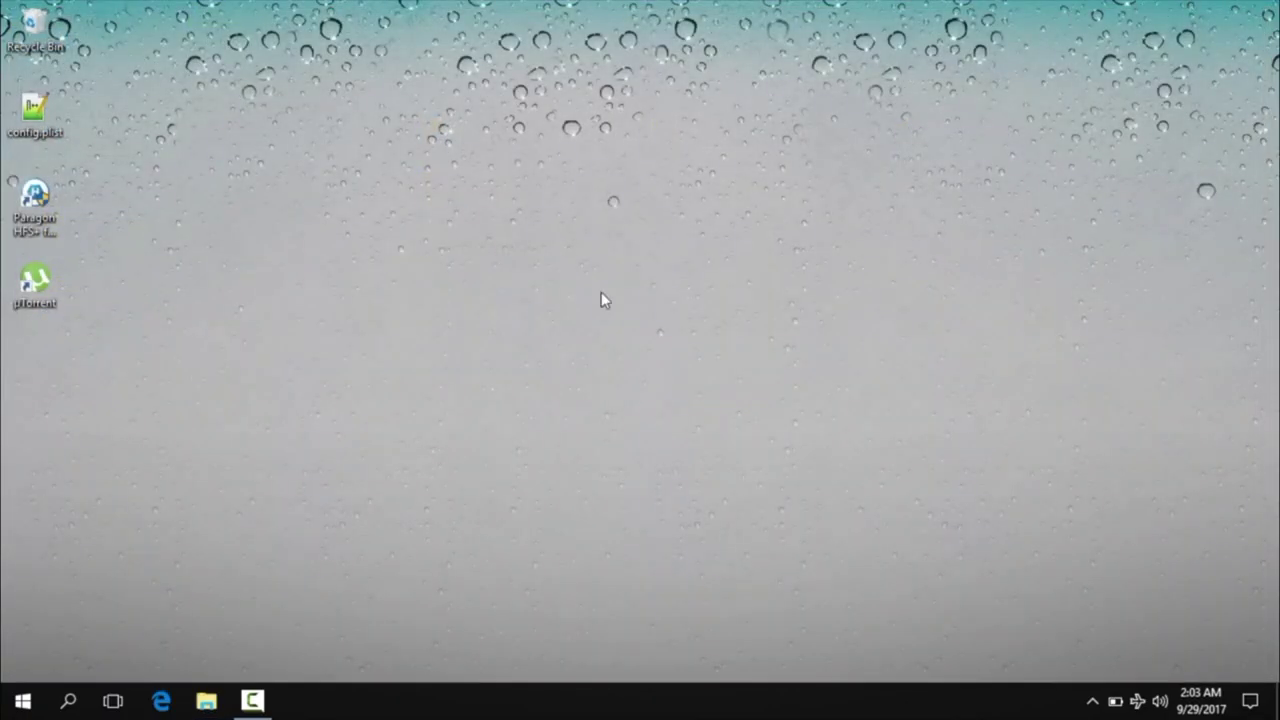
{"action": "left_click", "coordinate": [206, 700]}
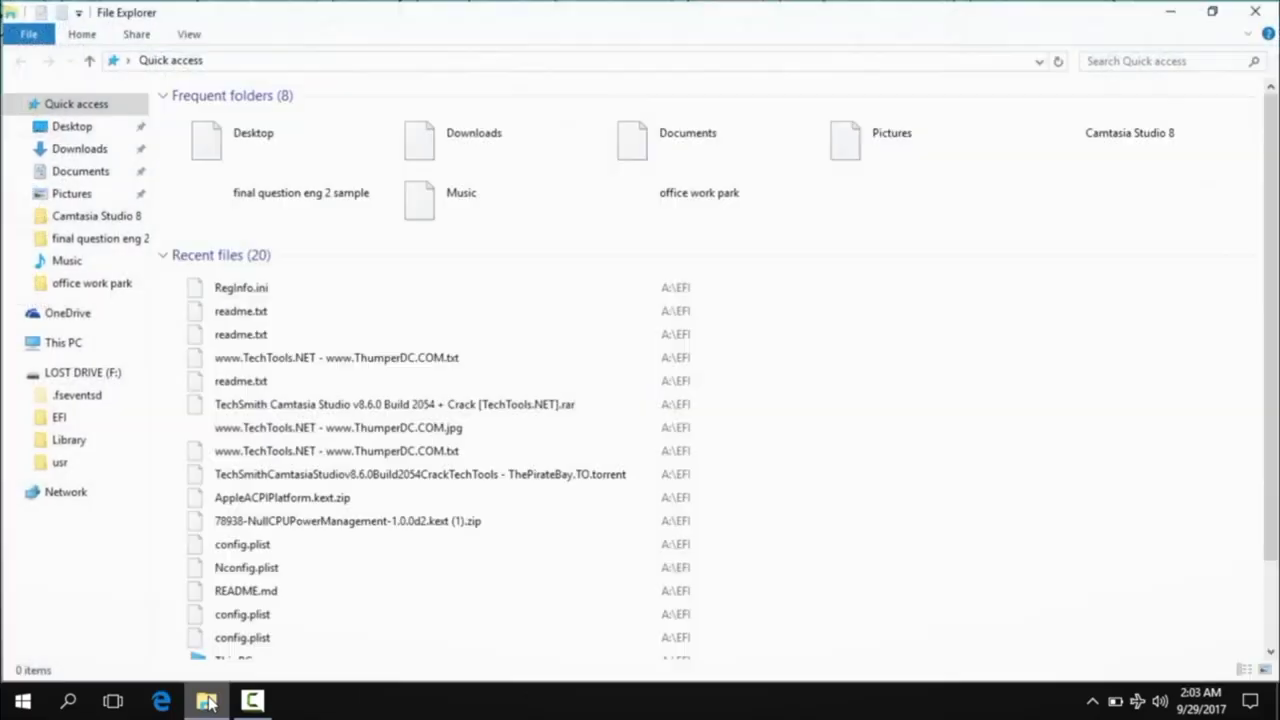
{"action": "right_click", "coordinate": [58, 345]}
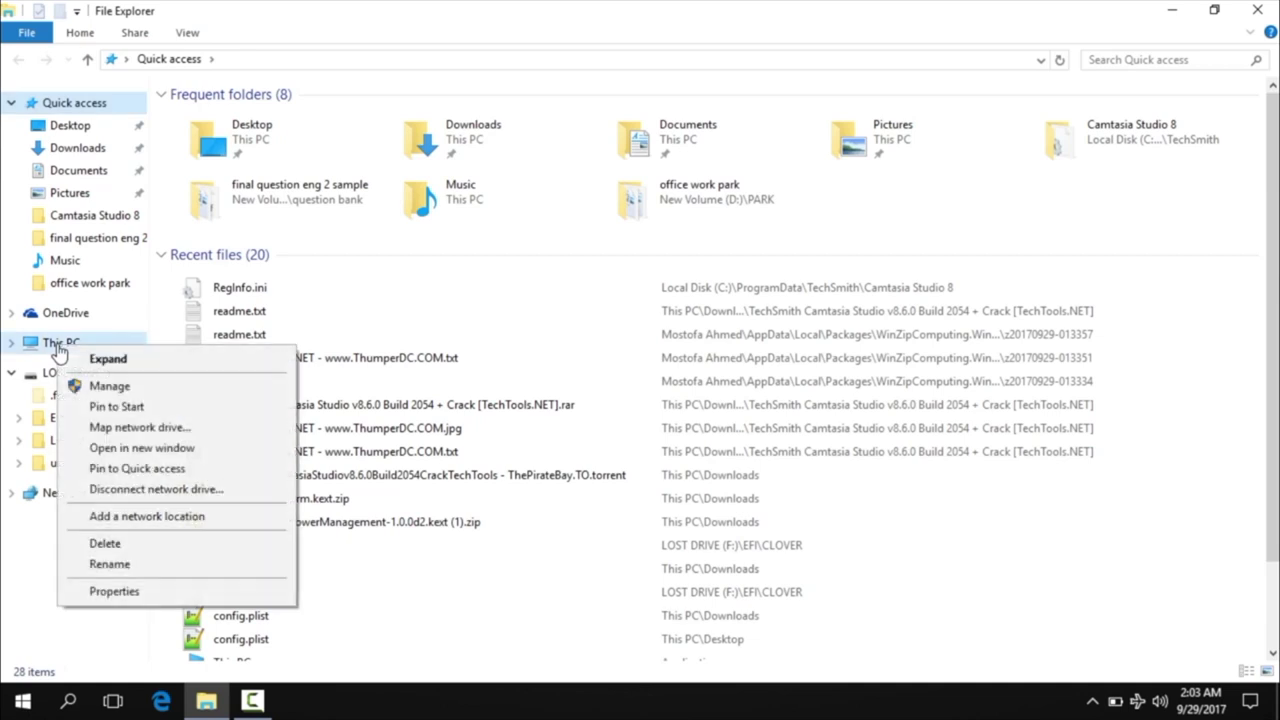
{"action": "left_click", "coordinate": [108, 384]}
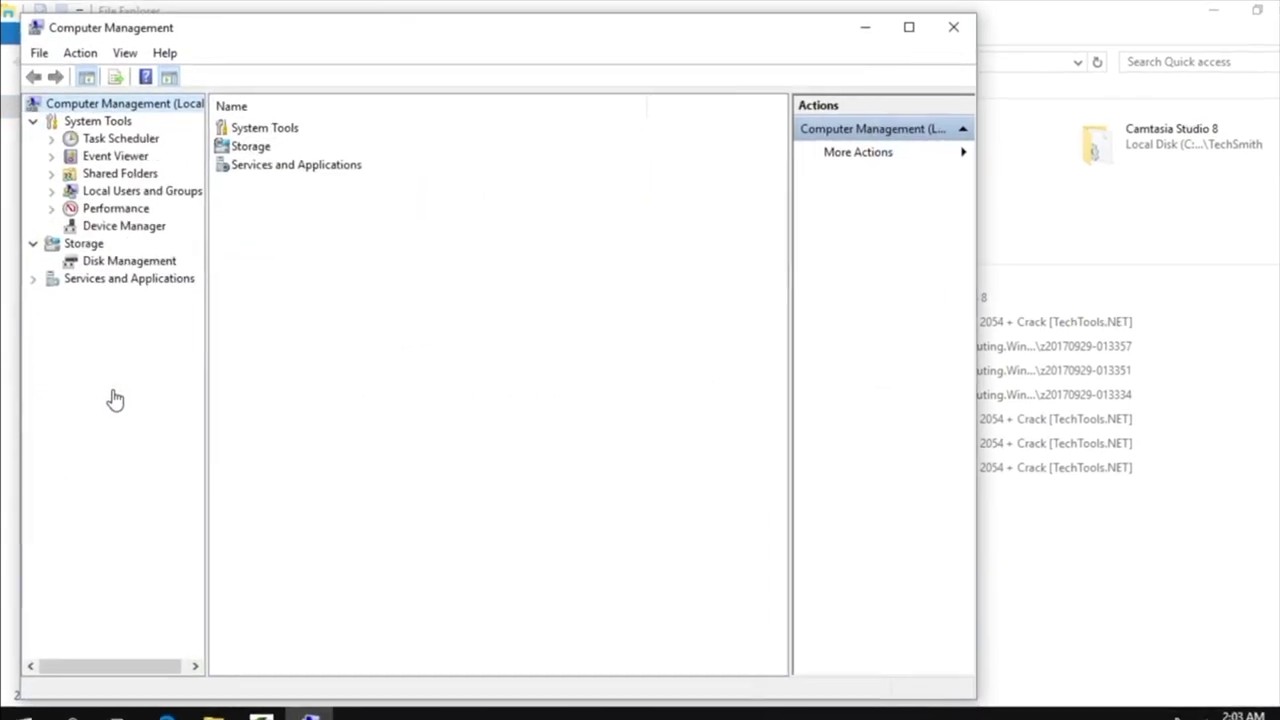
{"action": "left_click", "coordinate": [143, 316]}
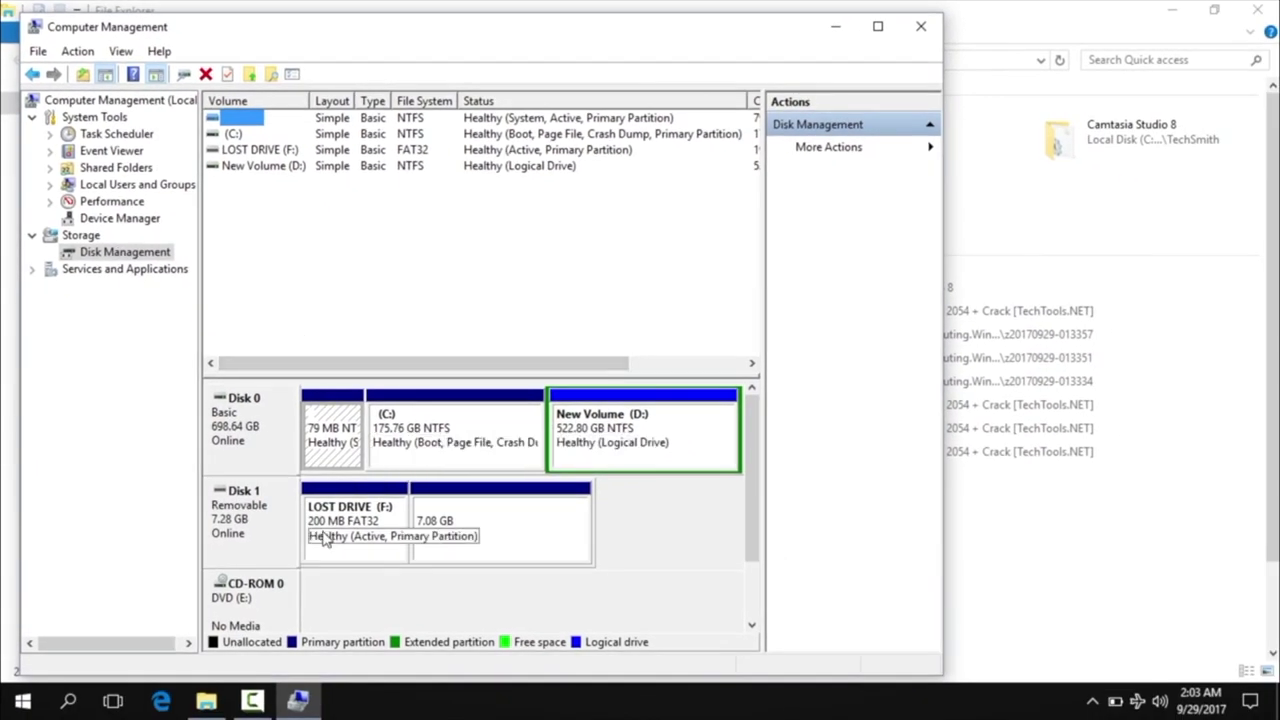
{"action": "left_click", "coordinate": [452, 529]}
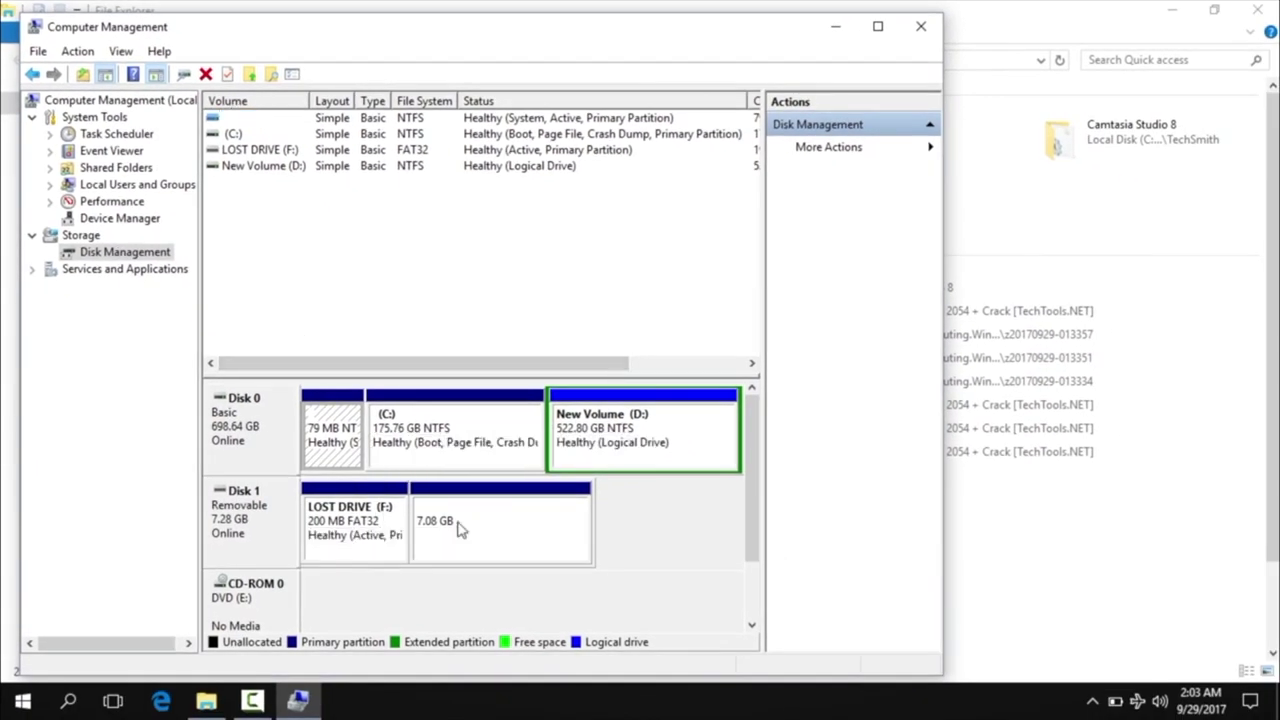
{"action": "left_click", "coordinate": [368, 525]}
{"action": "right_click", "coordinate": [477, 521]}
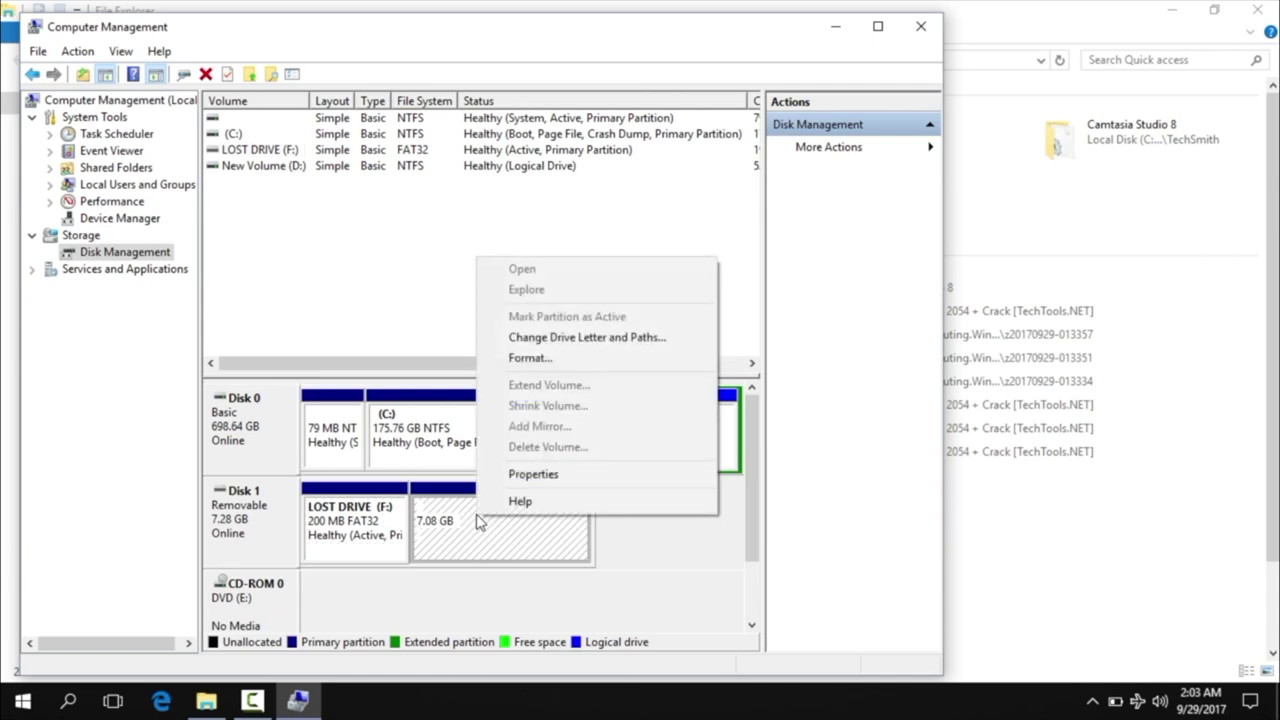
{"action": "left_click", "coordinate": [380, 518]}
{"action": "right_click", "coordinate": [380, 518]}
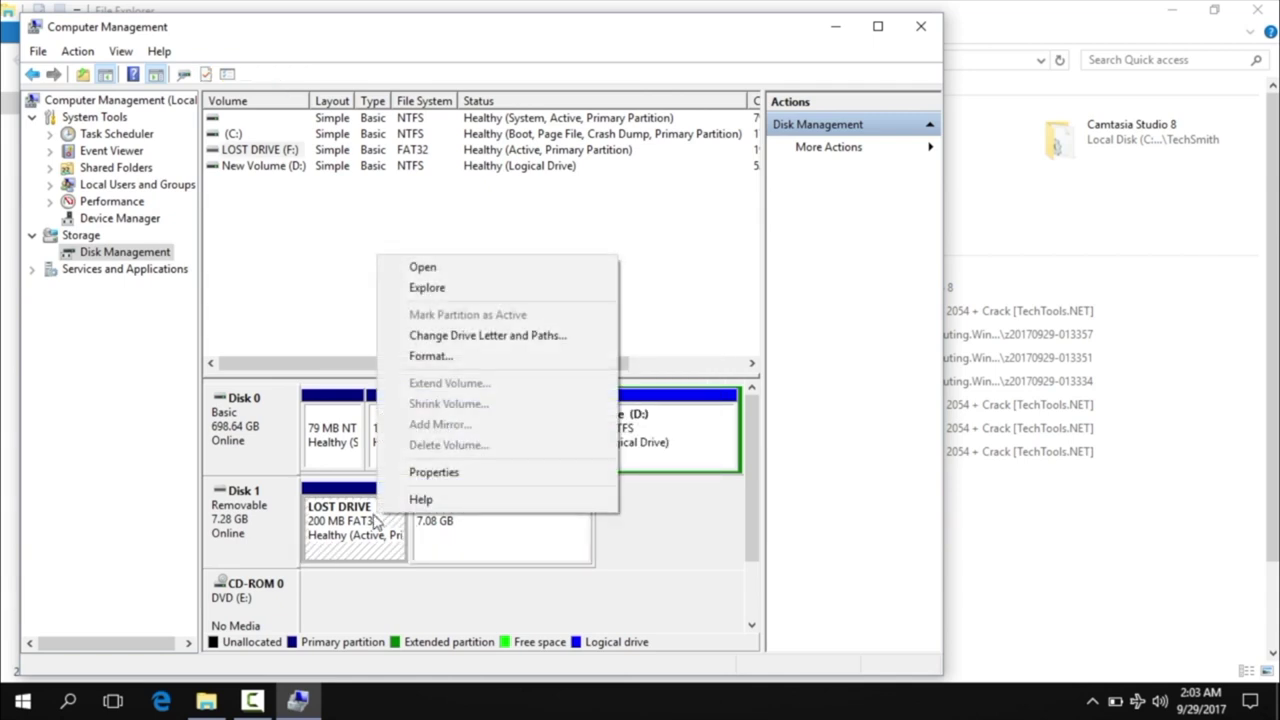
{"action": "left_click", "coordinate": [363, 526]}
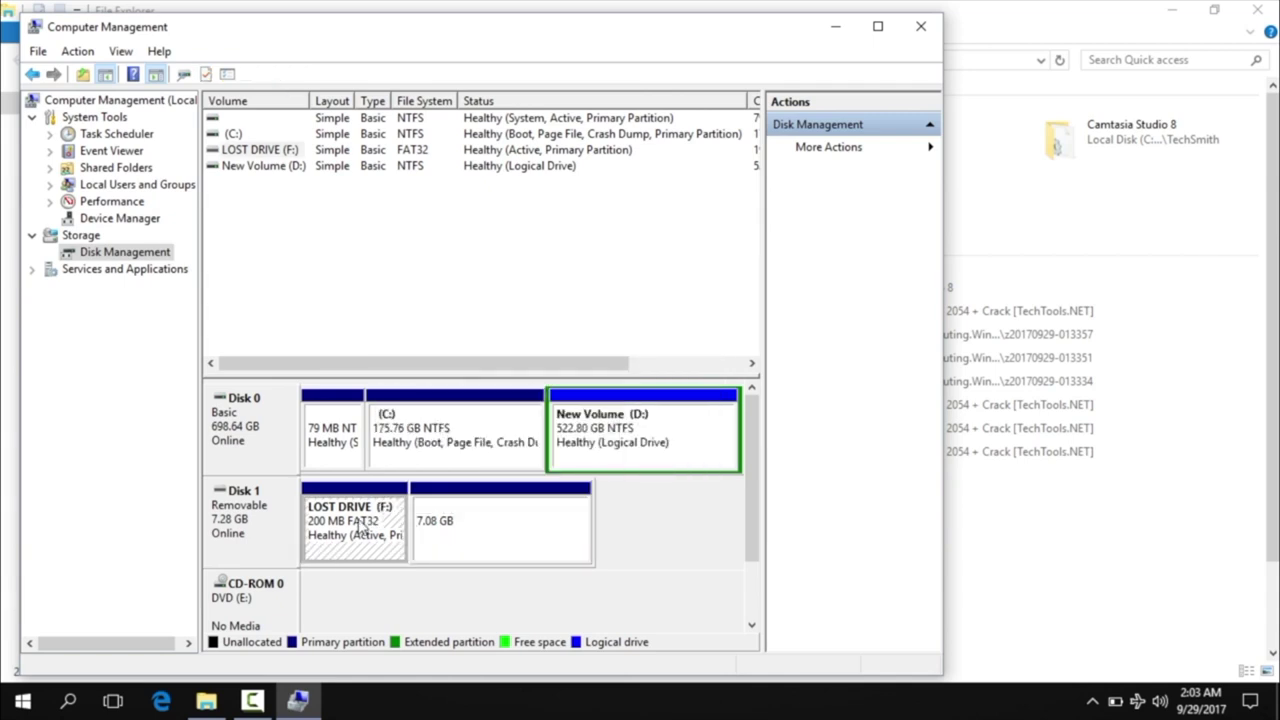
{"action": "left_click", "coordinate": [921, 26]}
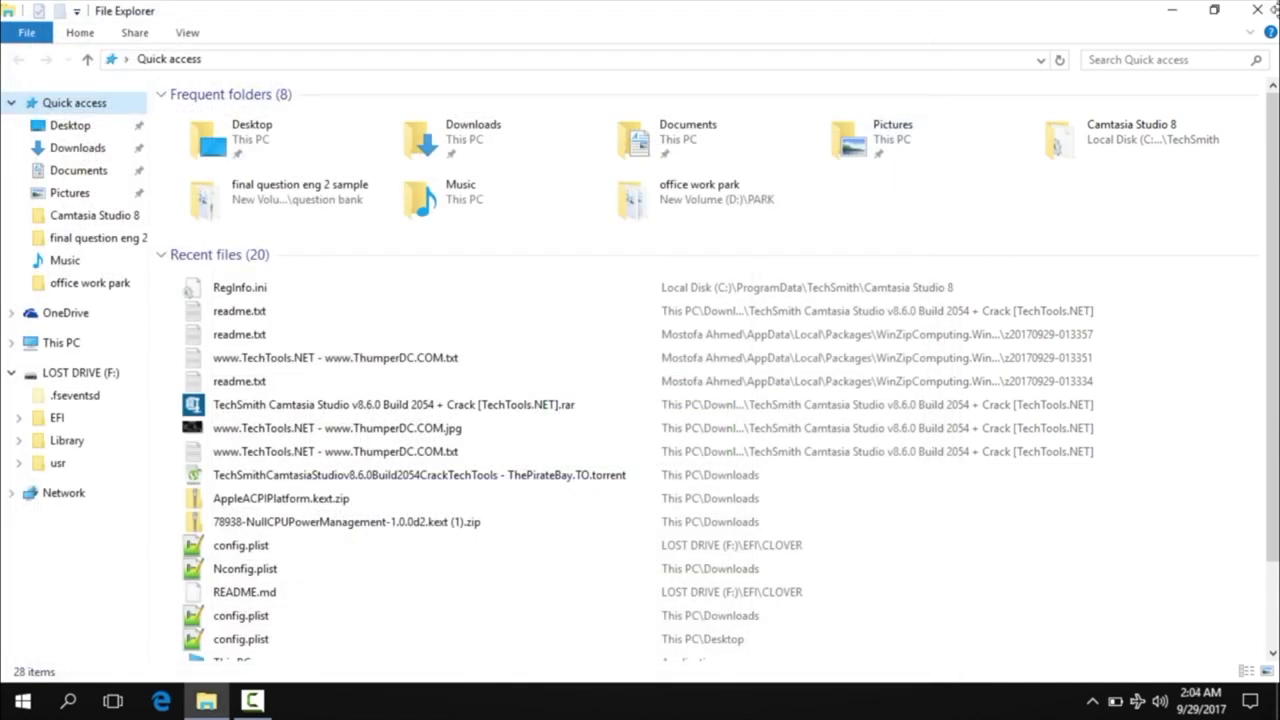
Close Explorer, launch Command Prompt as administrator from the Start search, and enter diskpart
{"action": "left_click", "coordinate": [1266, 12]}
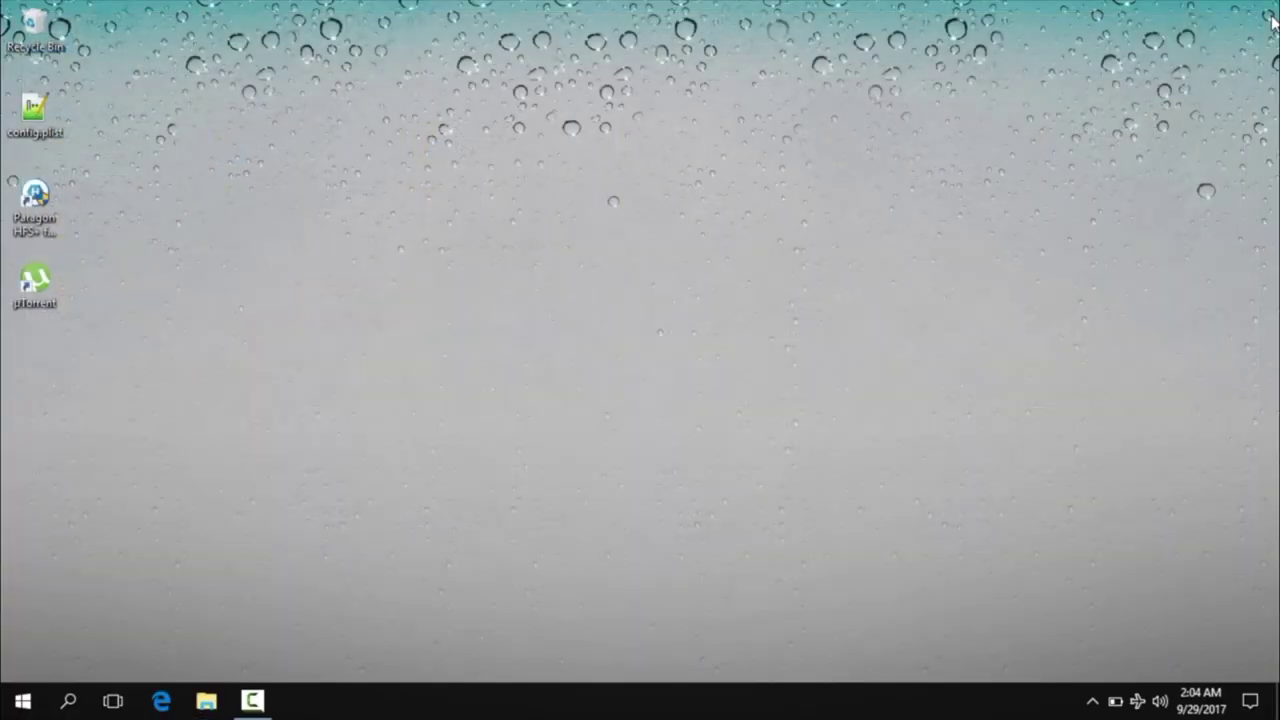
{"action": "left_click", "coordinate": [22, 700]}
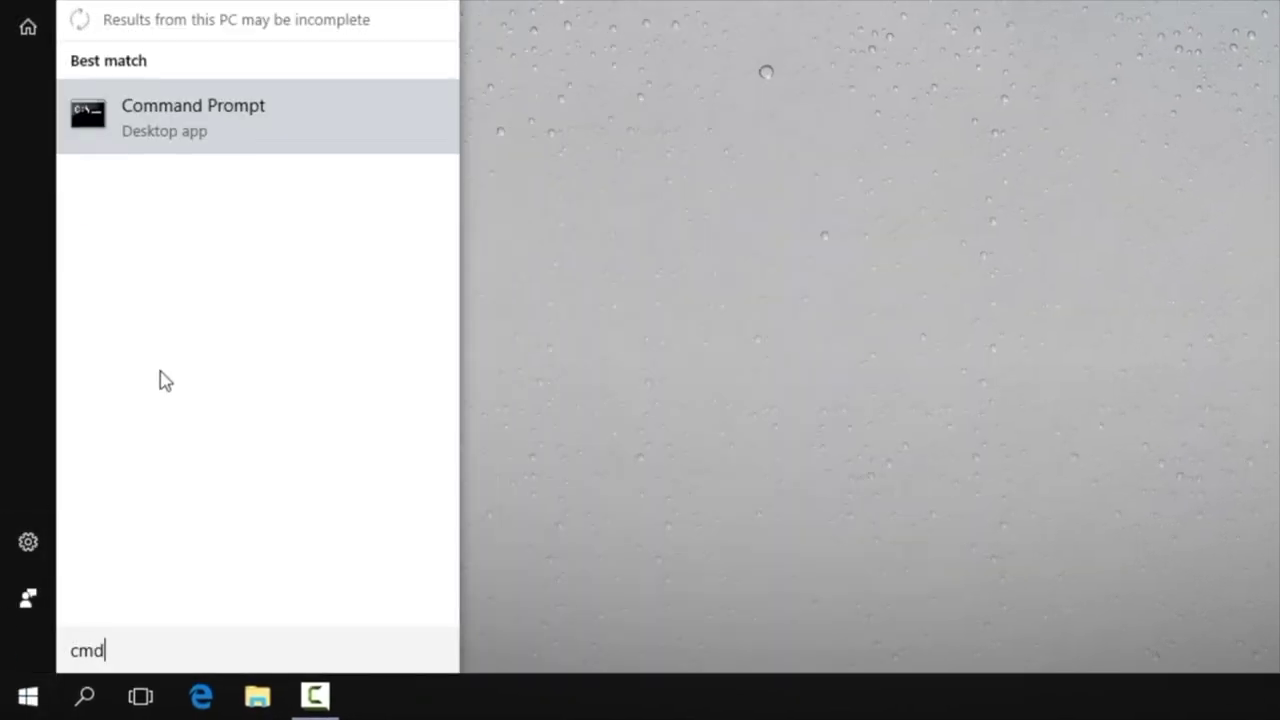
{"action": "right_click", "coordinate": [240, 124]}
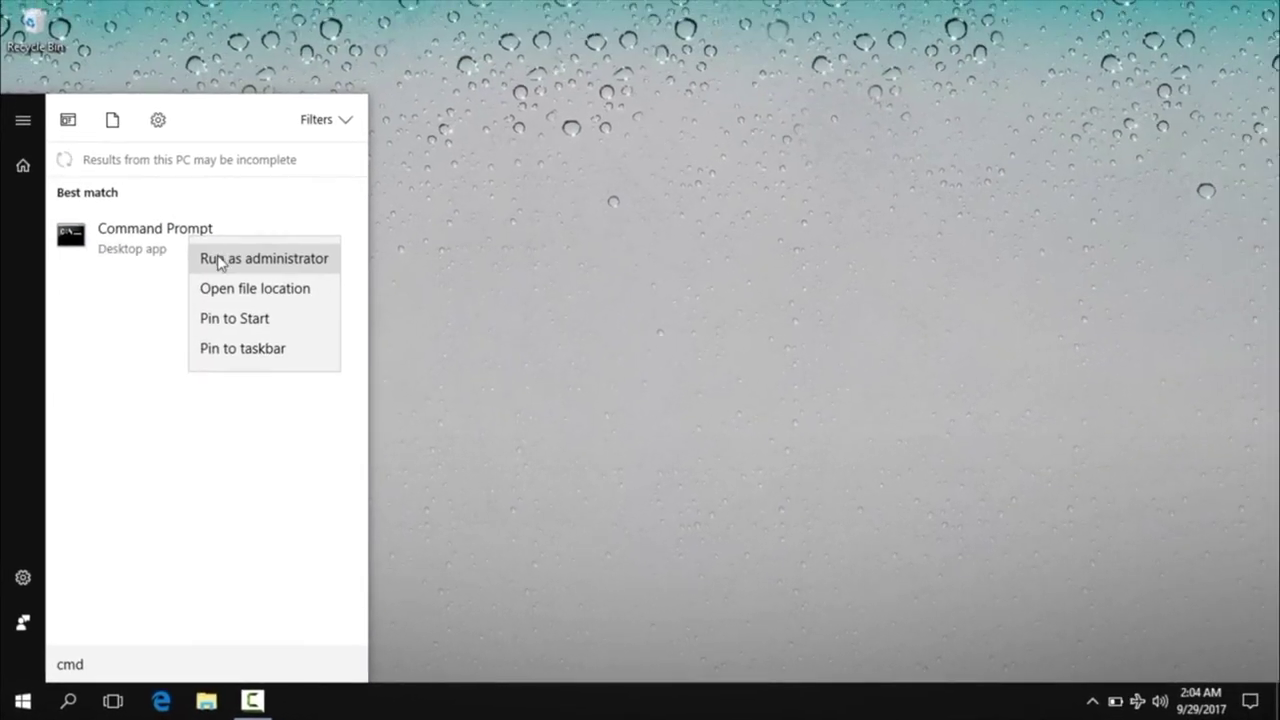
{"action": "left_click", "coordinate": [218, 260]}
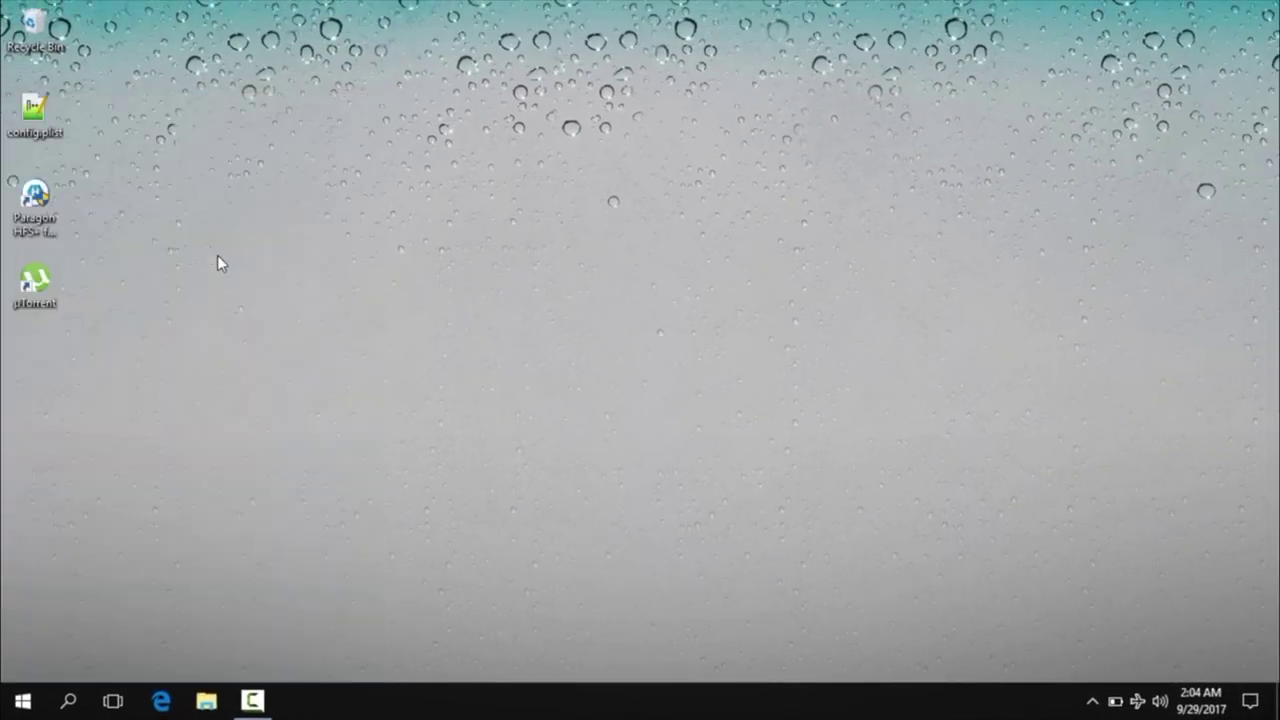
{"action": "type", "text": "d"}
{"action": "type", "text": "i"}
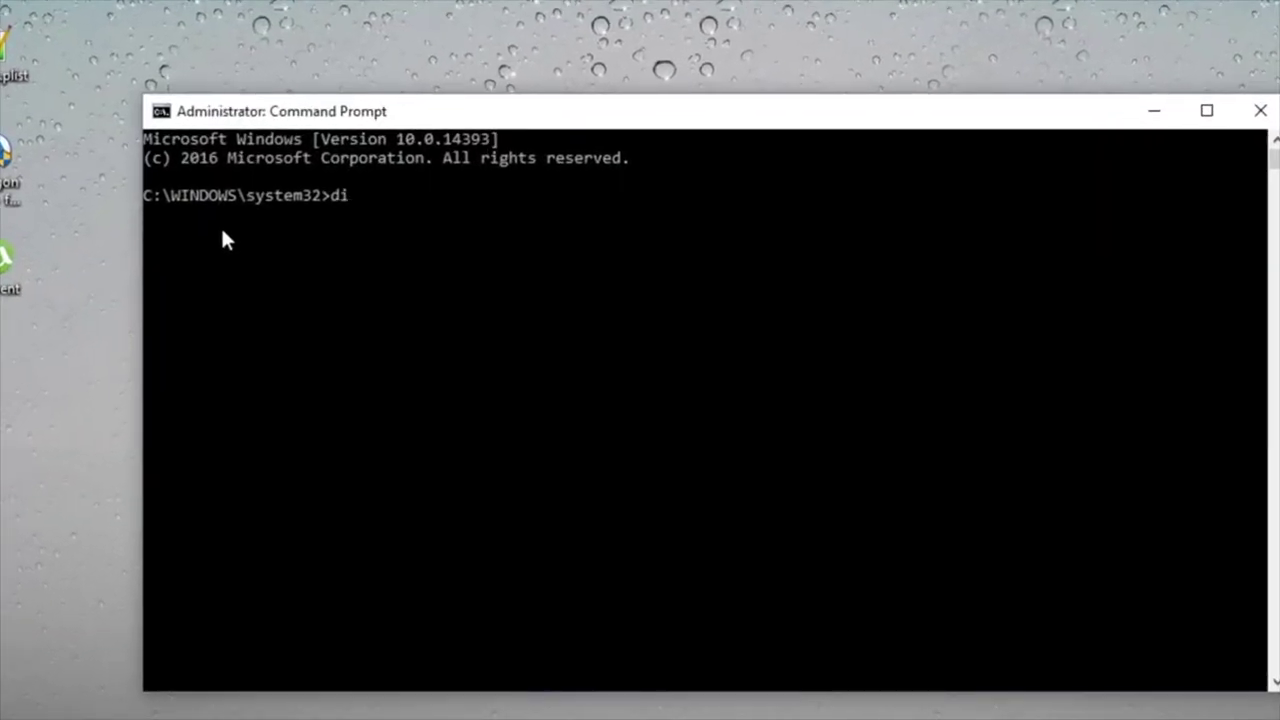
{"action": "type", "text": "skpart"}
Start diskpart and list the disks attached to the computer
{"action": "key", "text": "Return"}
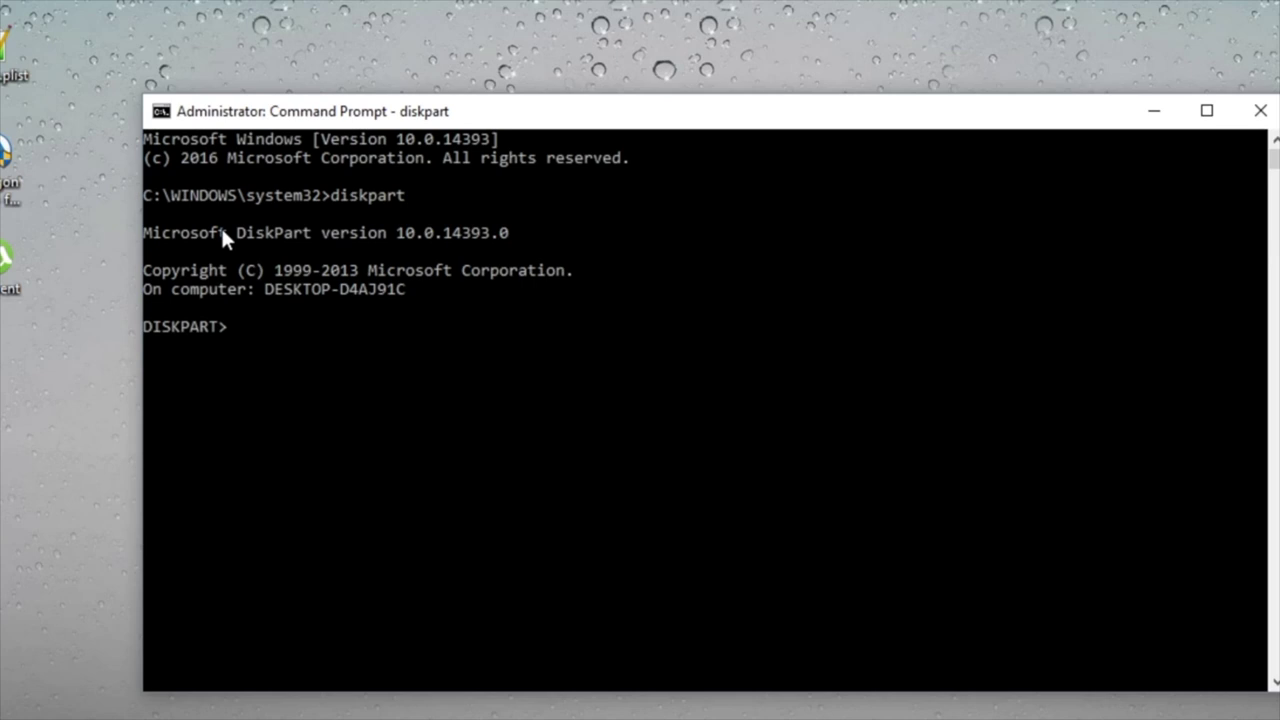
{"action": "type", "text": "list disk"}
{"action": "key", "text": "Return"}
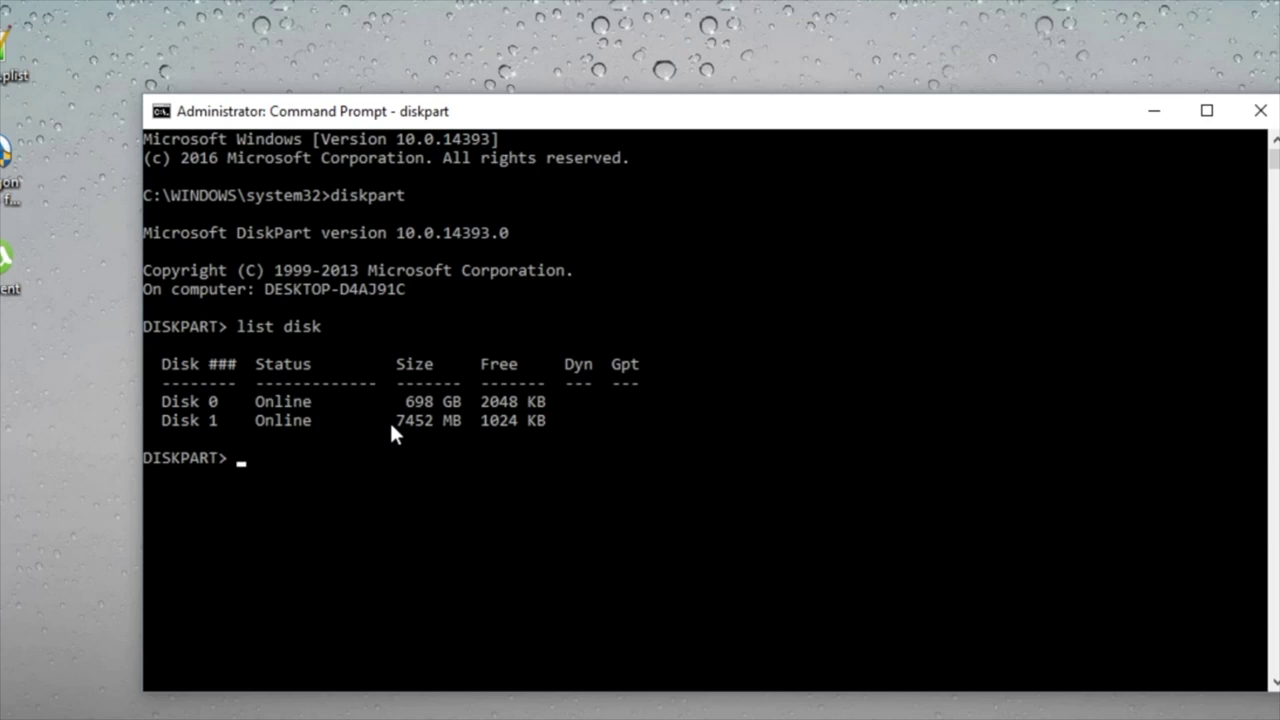
Select the 7452 MB Disk 1 and clean it with 'clean'
{"action": "type", "text": "select disk 1"}
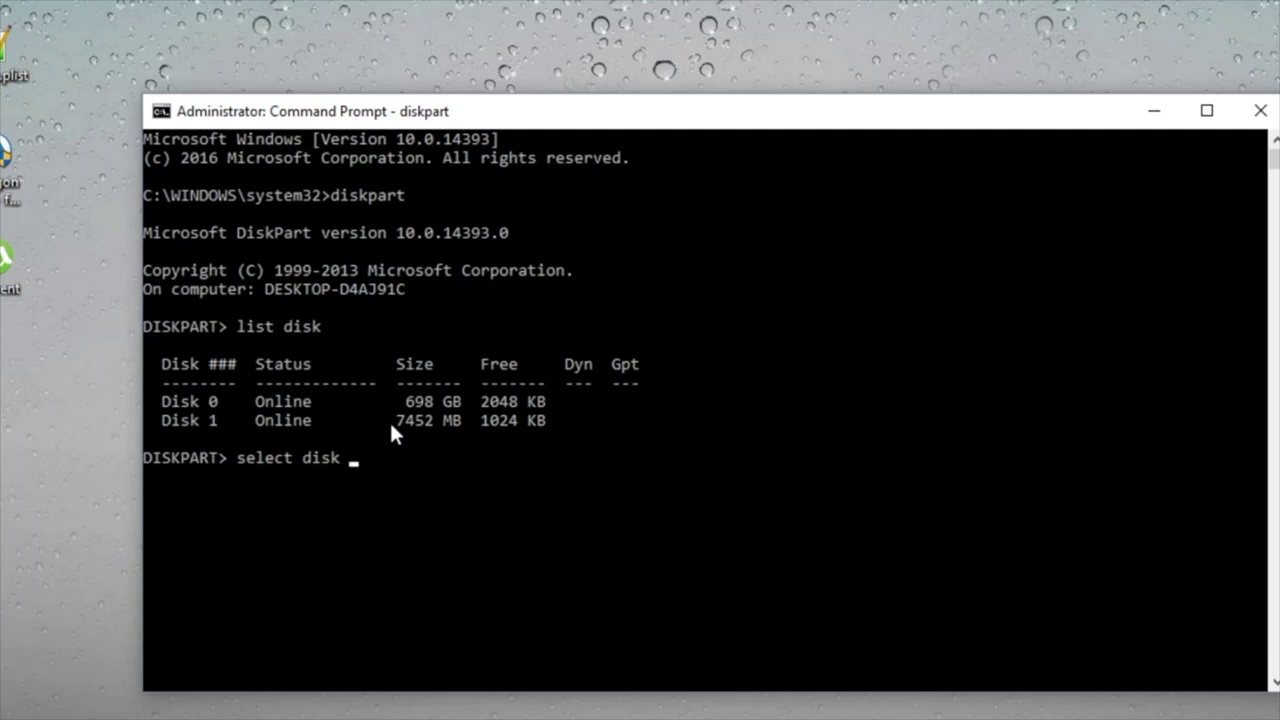
{"action": "key", "text": "Return"}
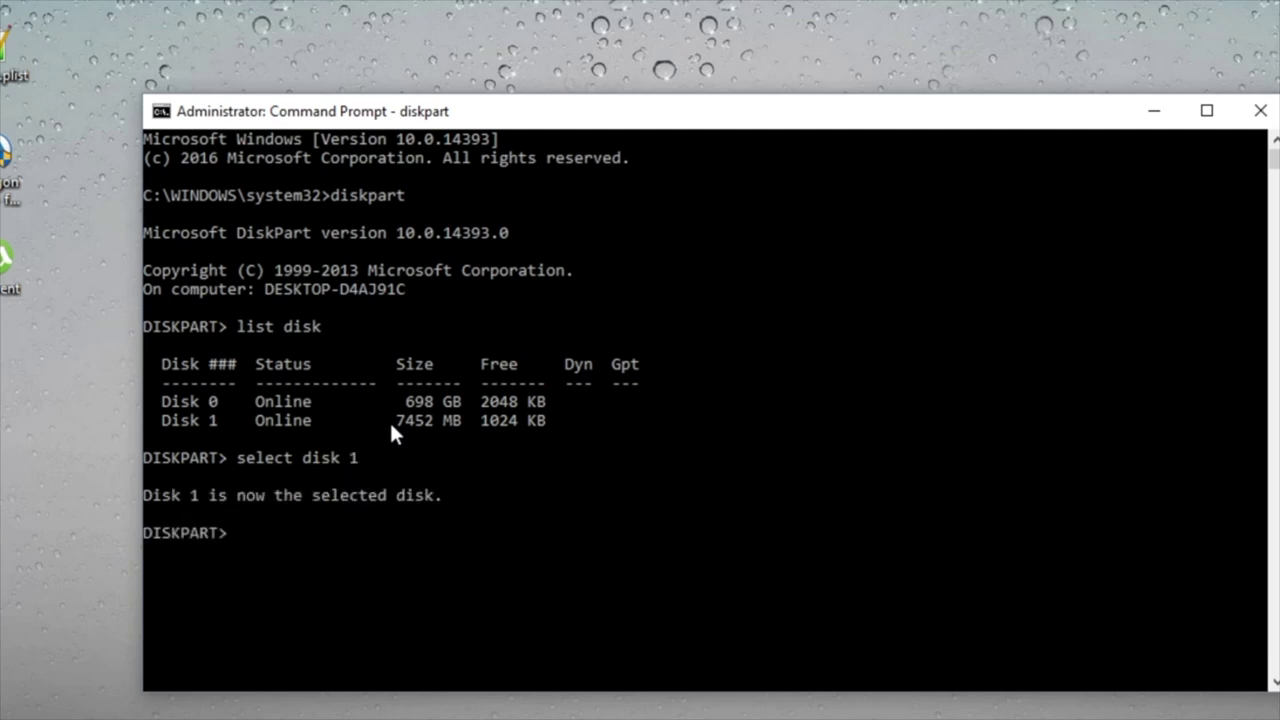
{"action": "type", "text": "clean"}
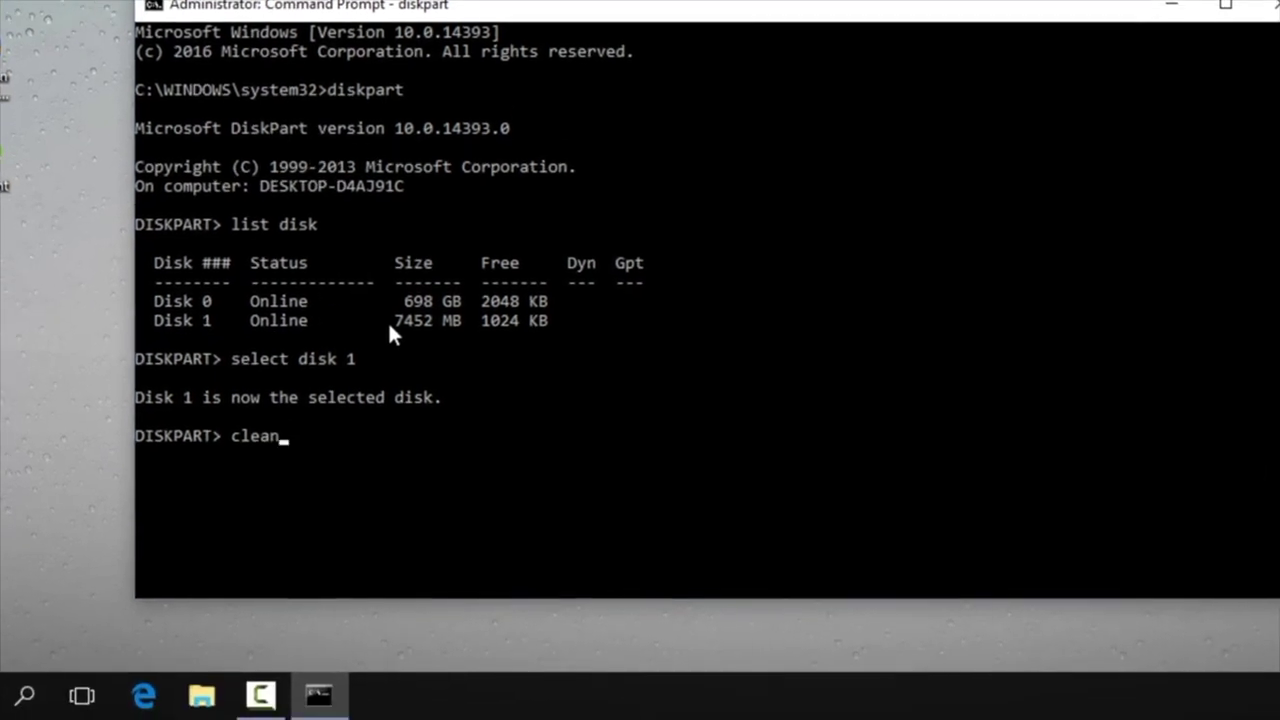
{"action": "key", "text": "Return"}
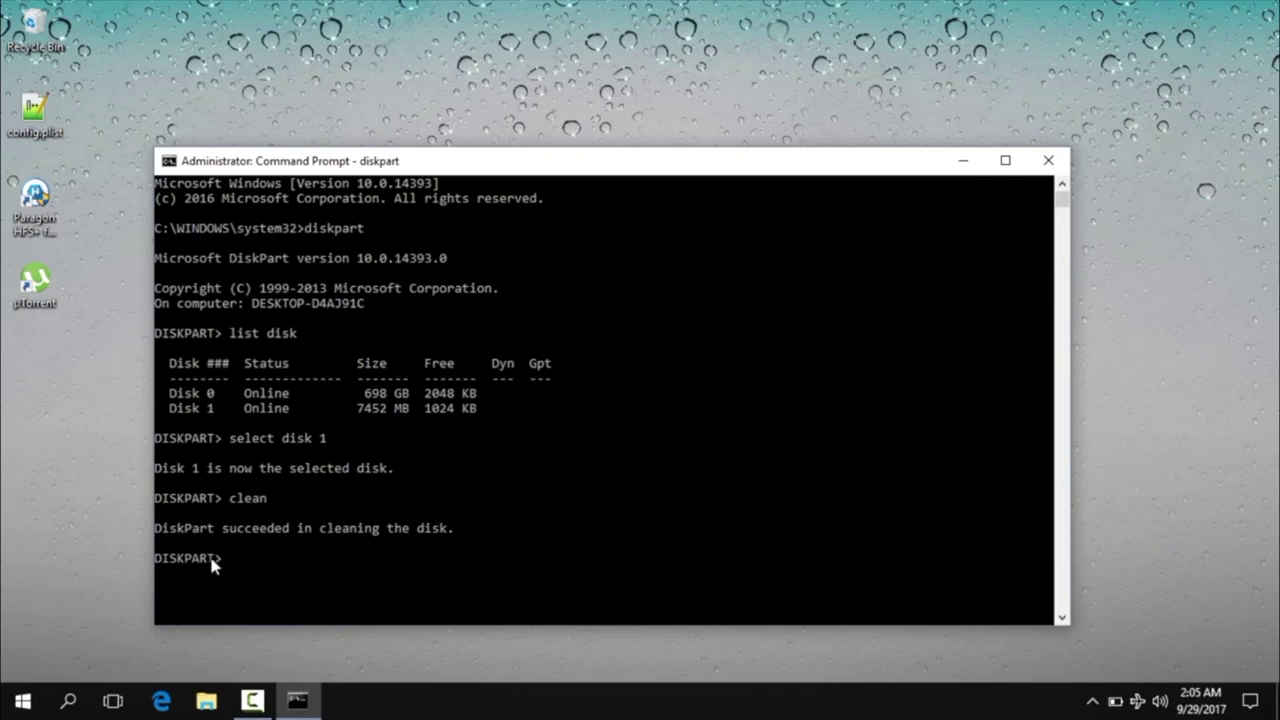
Open Disk Management via This PC > Manage and select Disk 1's 7.28 GB unallocated space
{"action": "left_click", "coordinate": [22, 701]}
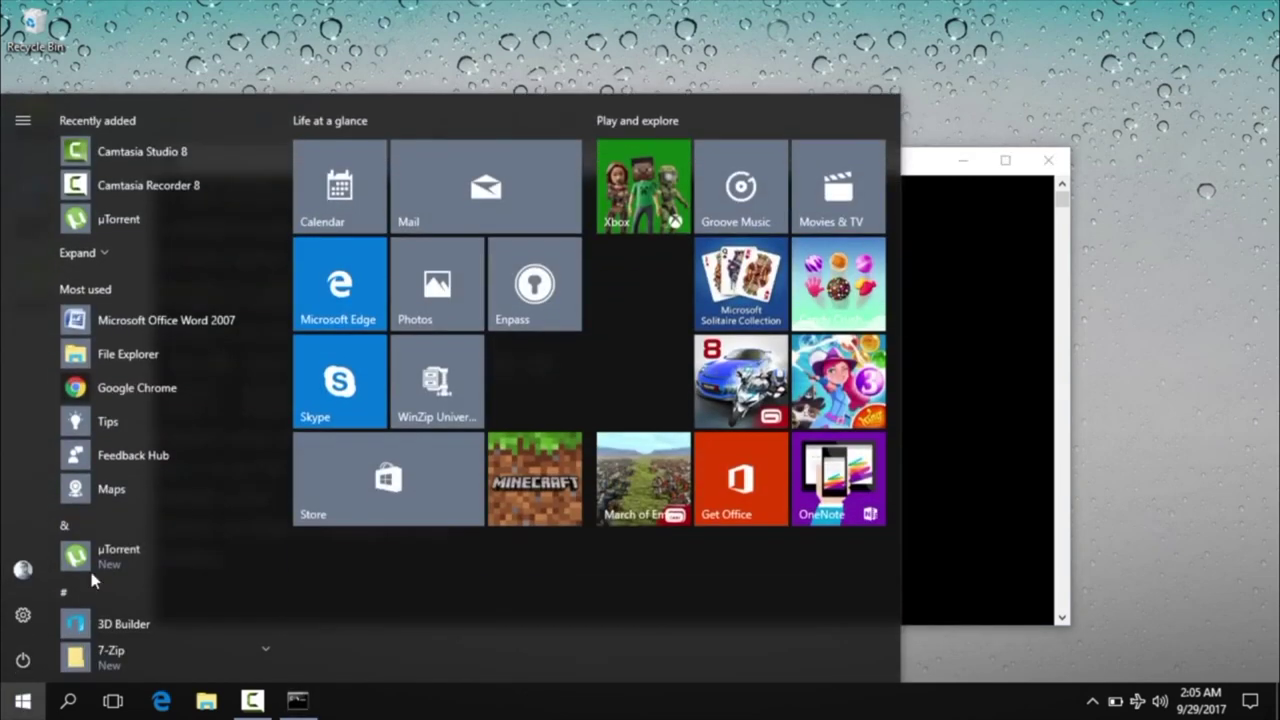
{"action": "left_click", "coordinate": [206, 701]}
{"action": "left_click", "coordinate": [60, 342]}
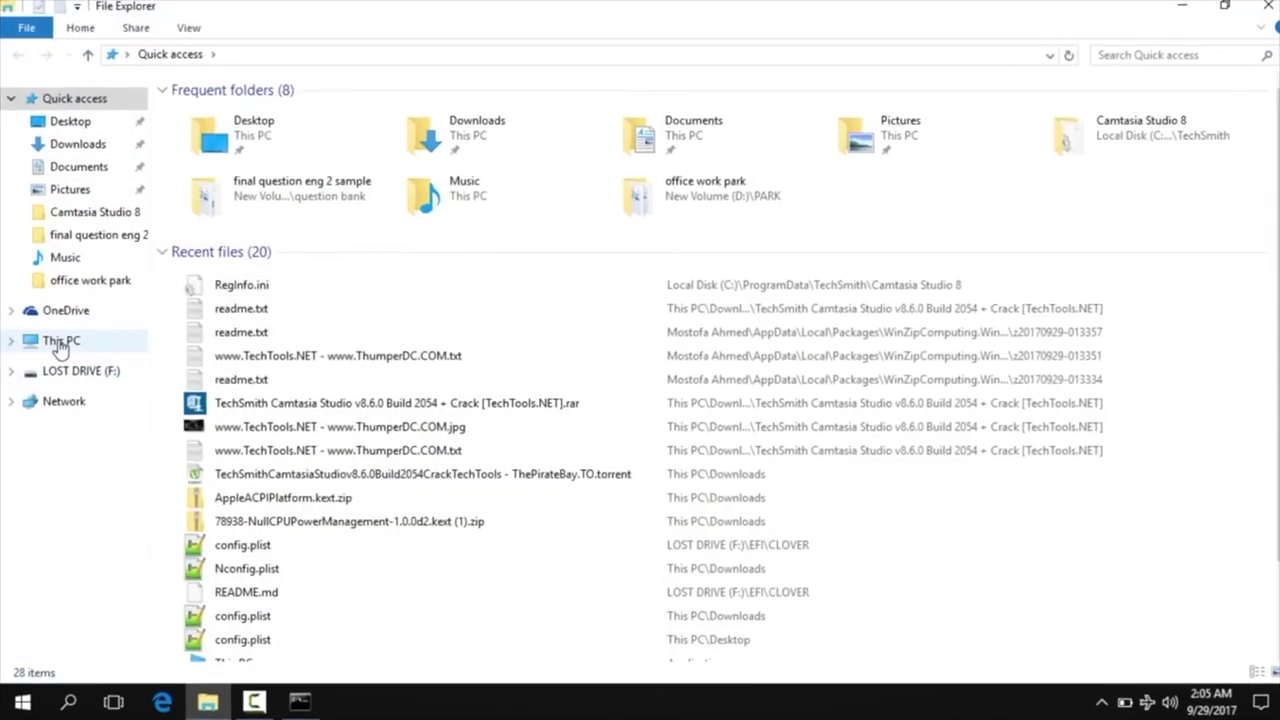
{"action": "right_click", "coordinate": [60, 344]}
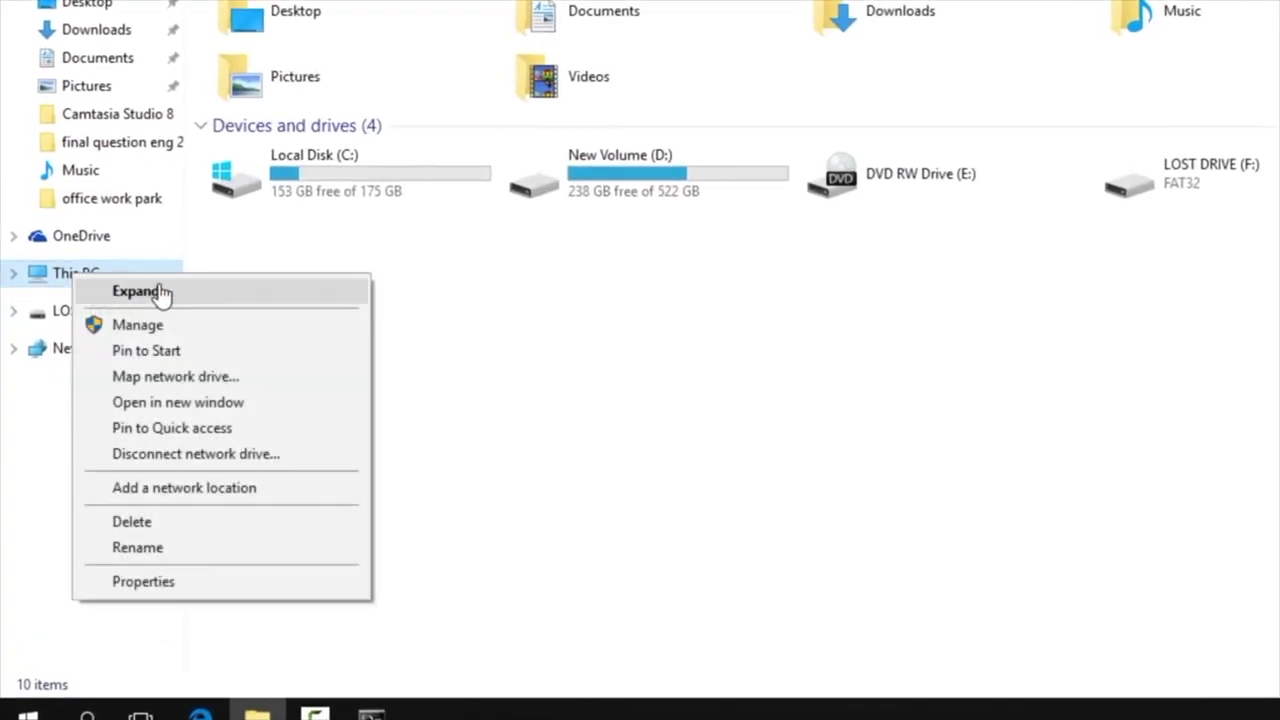
{"action": "left_click", "coordinate": [170, 324]}
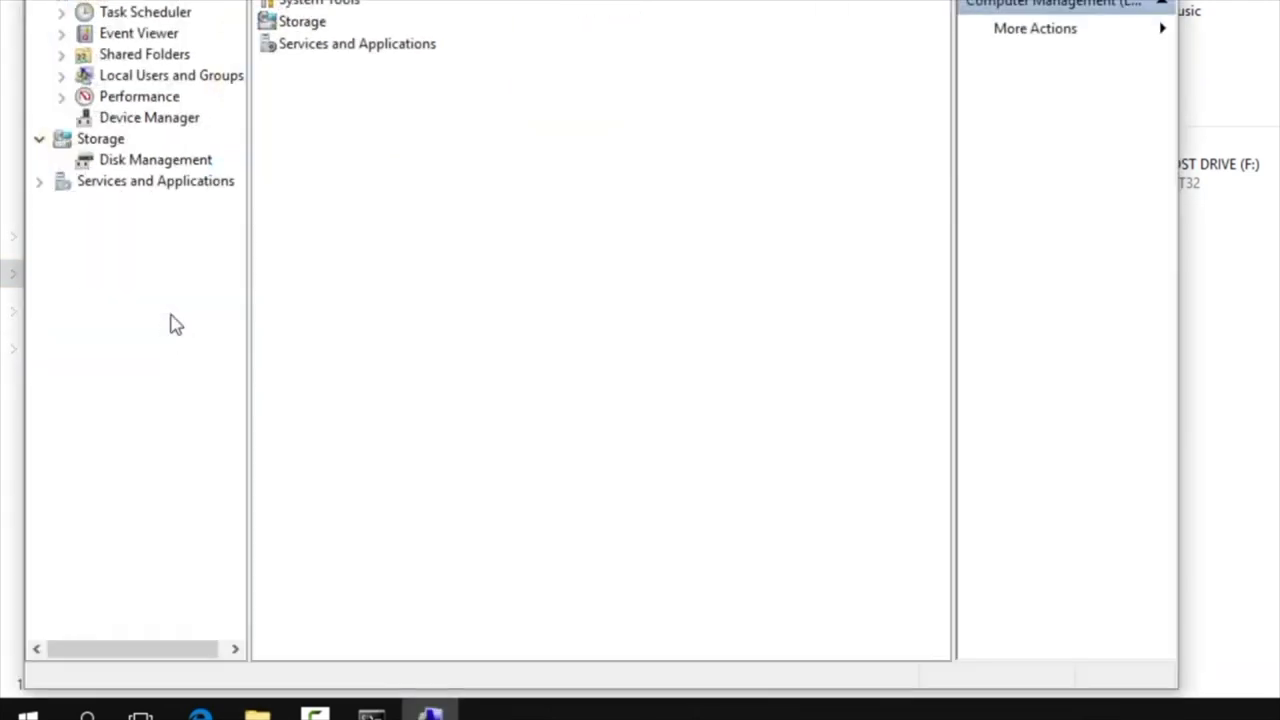
{"action": "left_click", "coordinate": [165, 162]}
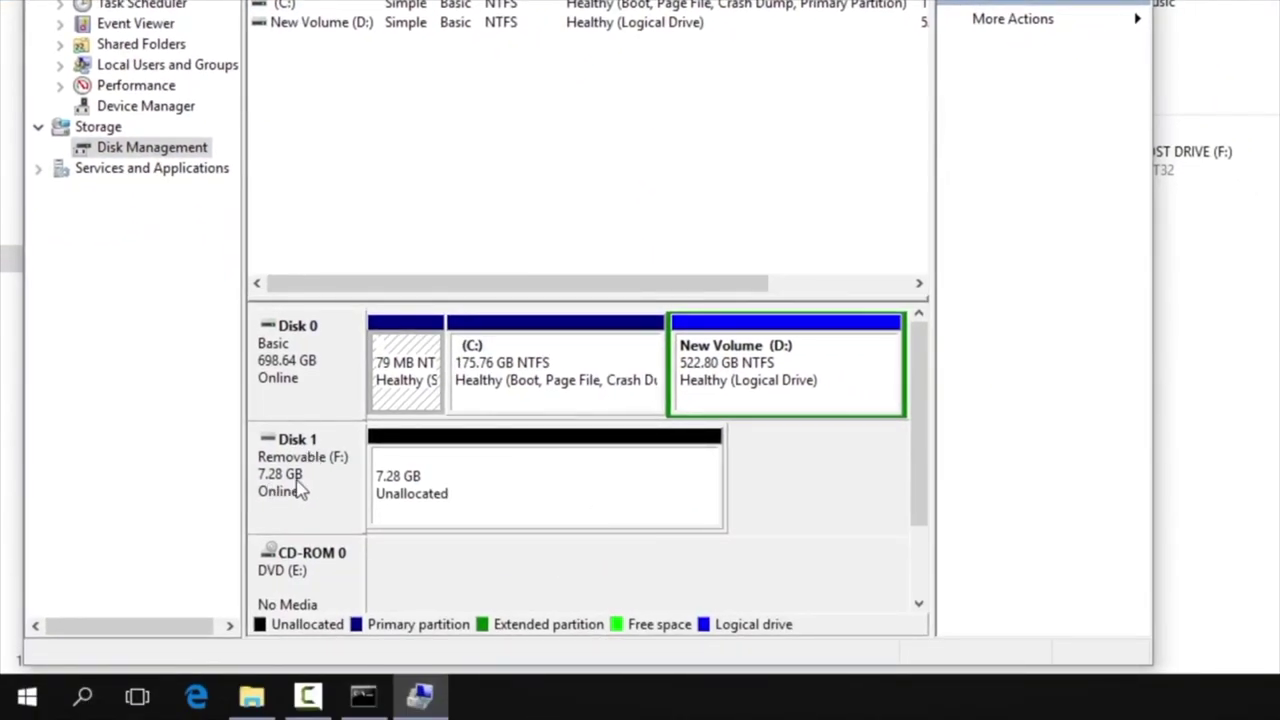
{"action": "left_click", "coordinate": [457, 486]}
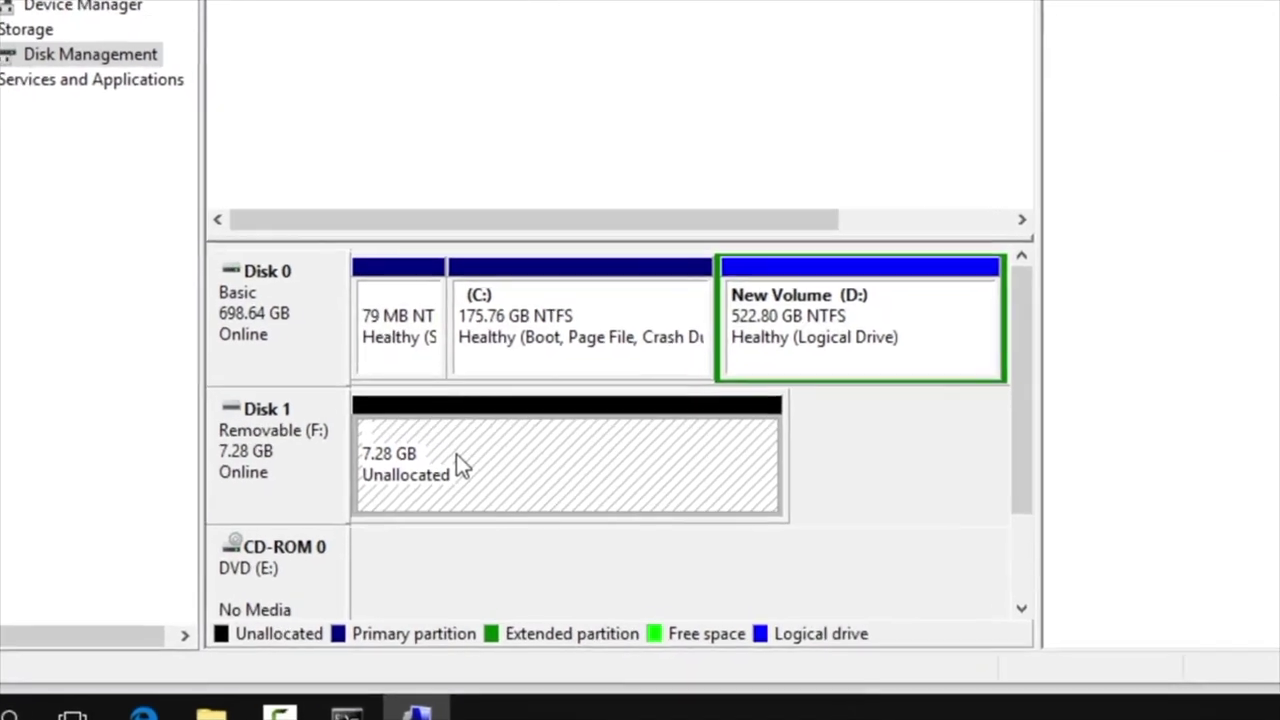
Create a 7450 MB FAT32 simple volume with letter G on Disk 1, then close Computer Management
{"action": "right_click", "coordinate": [457, 486]}
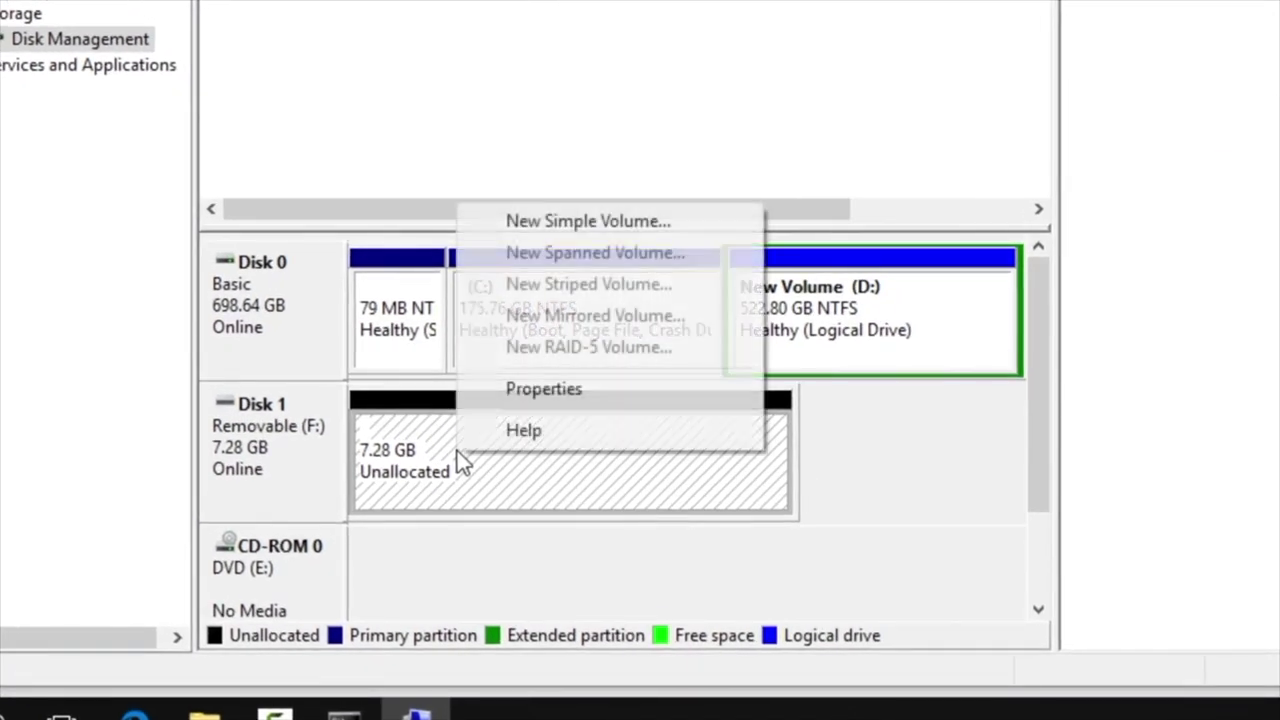
{"action": "left_click", "coordinate": [564, 221]}
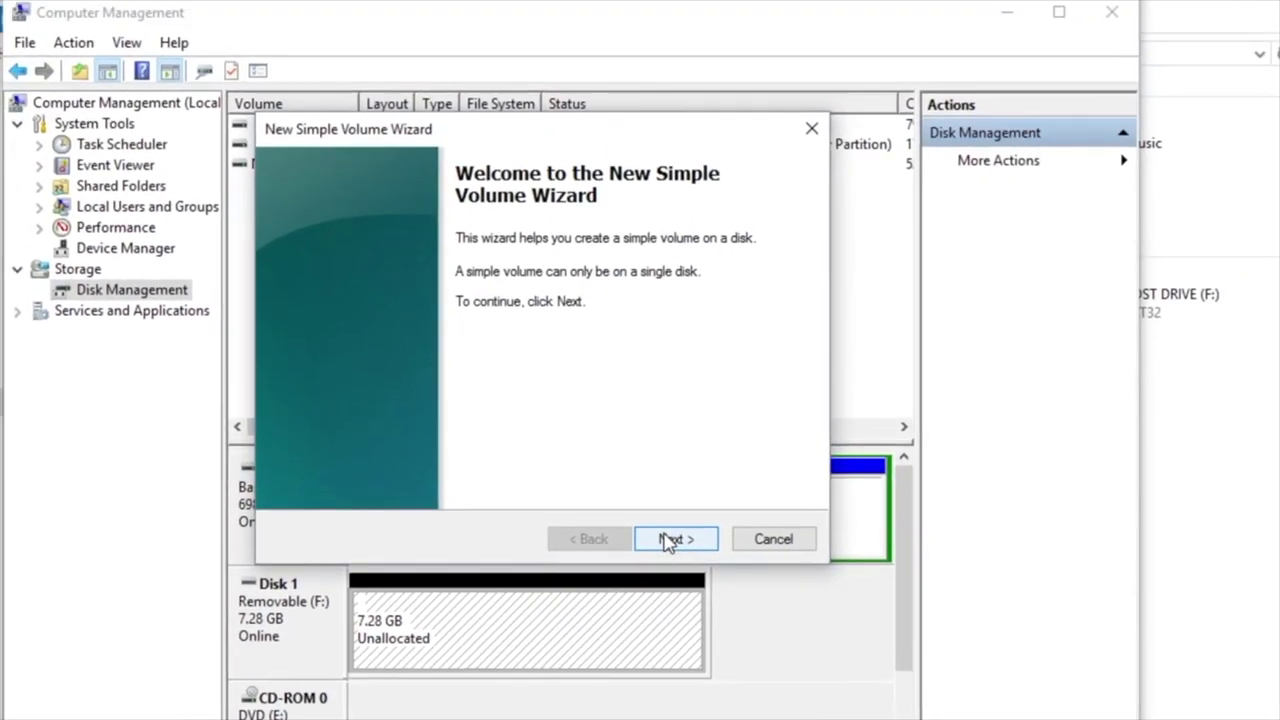
{"action": "left_click", "coordinate": [755, 347]}
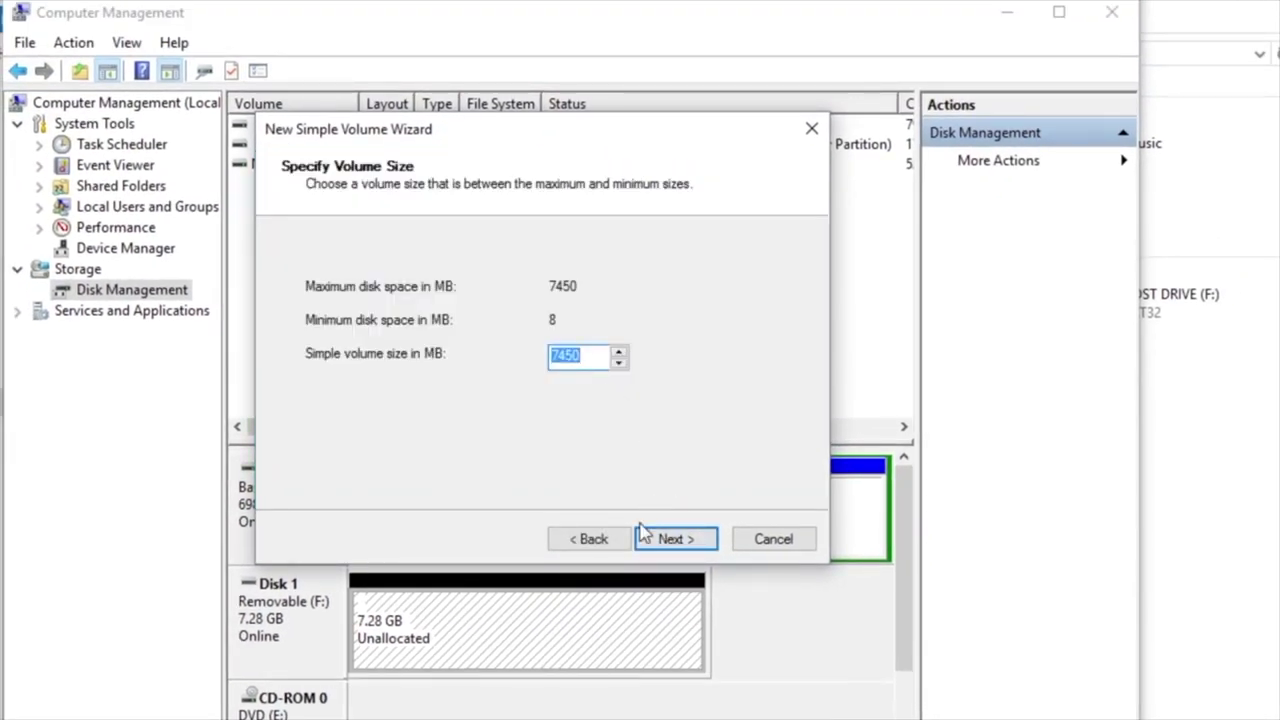
{"action": "left_click", "coordinate": [667, 540]}
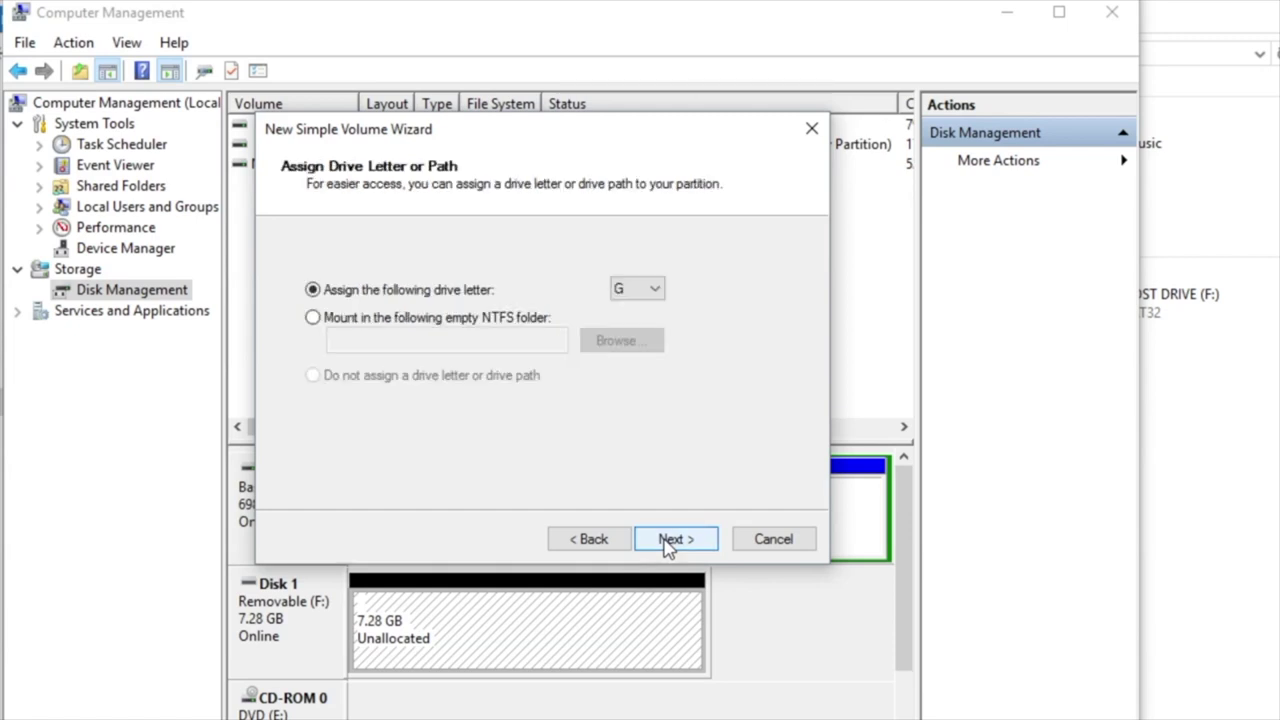
{"action": "left_click", "coordinate": [667, 540]}
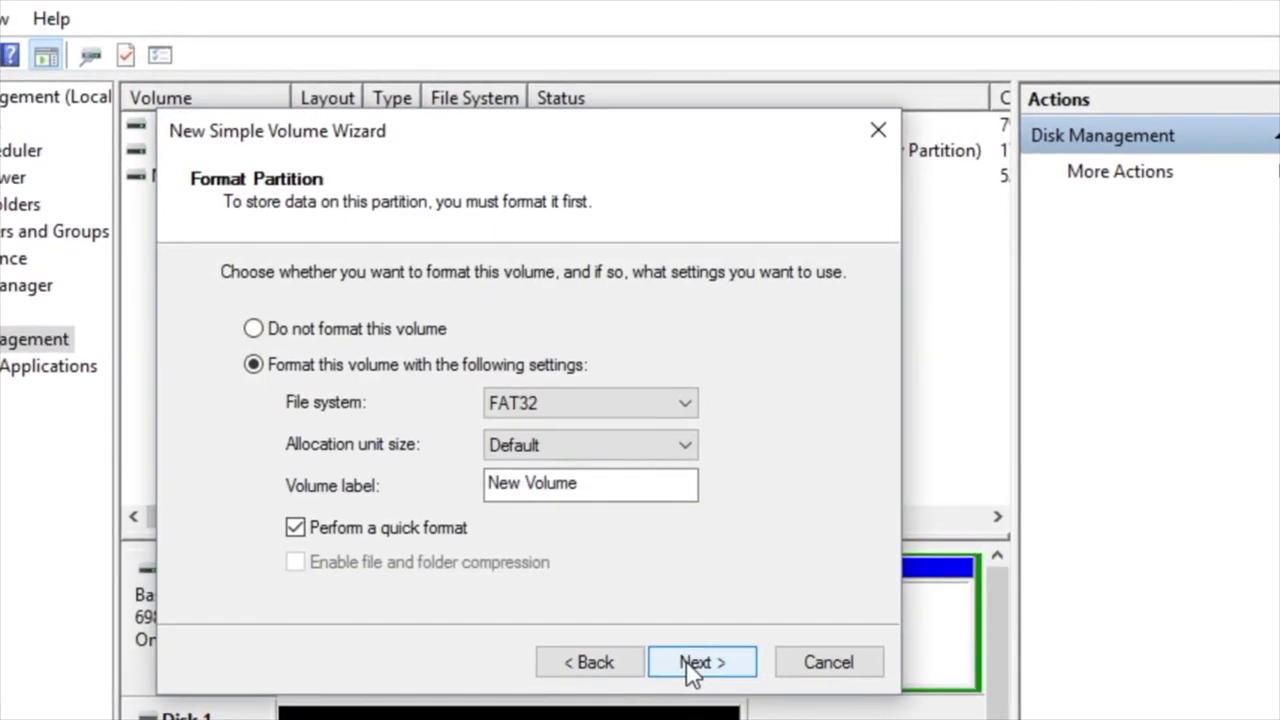
{"action": "left_click", "coordinate": [605, 407]}
{"action": "left_click", "coordinate": [605, 407]}
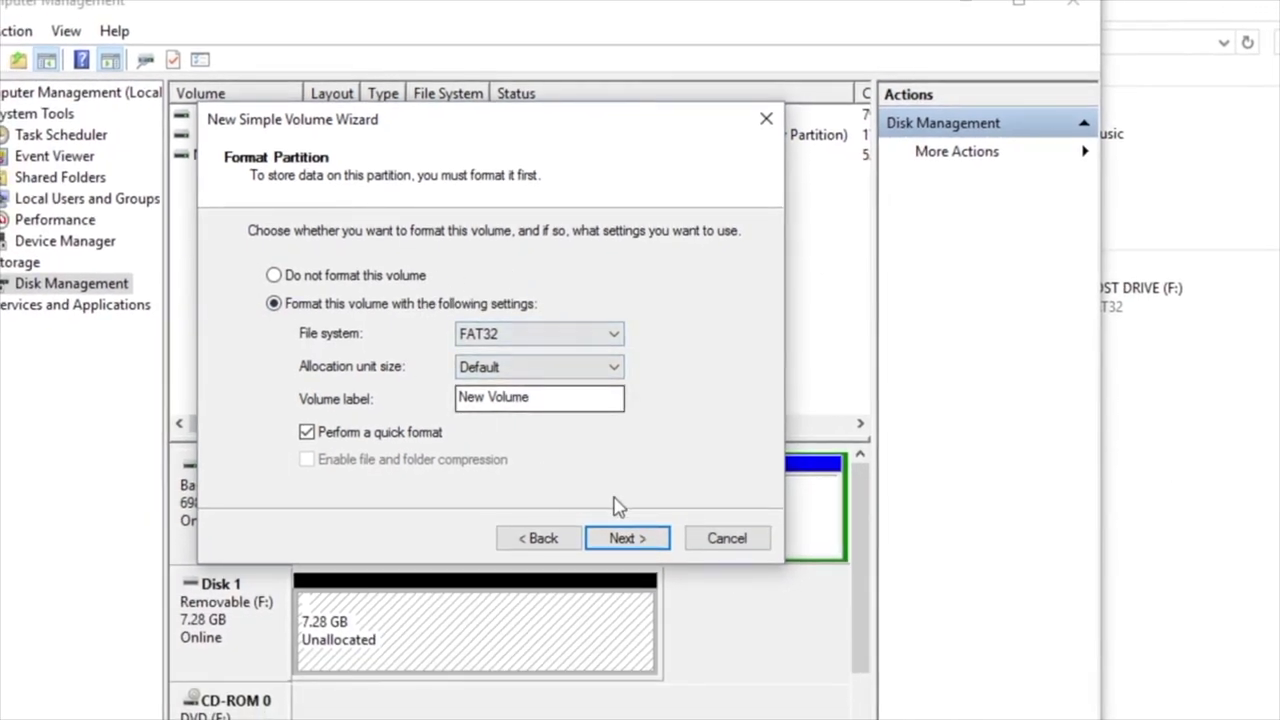
{"action": "left_click", "coordinate": [620, 538]}
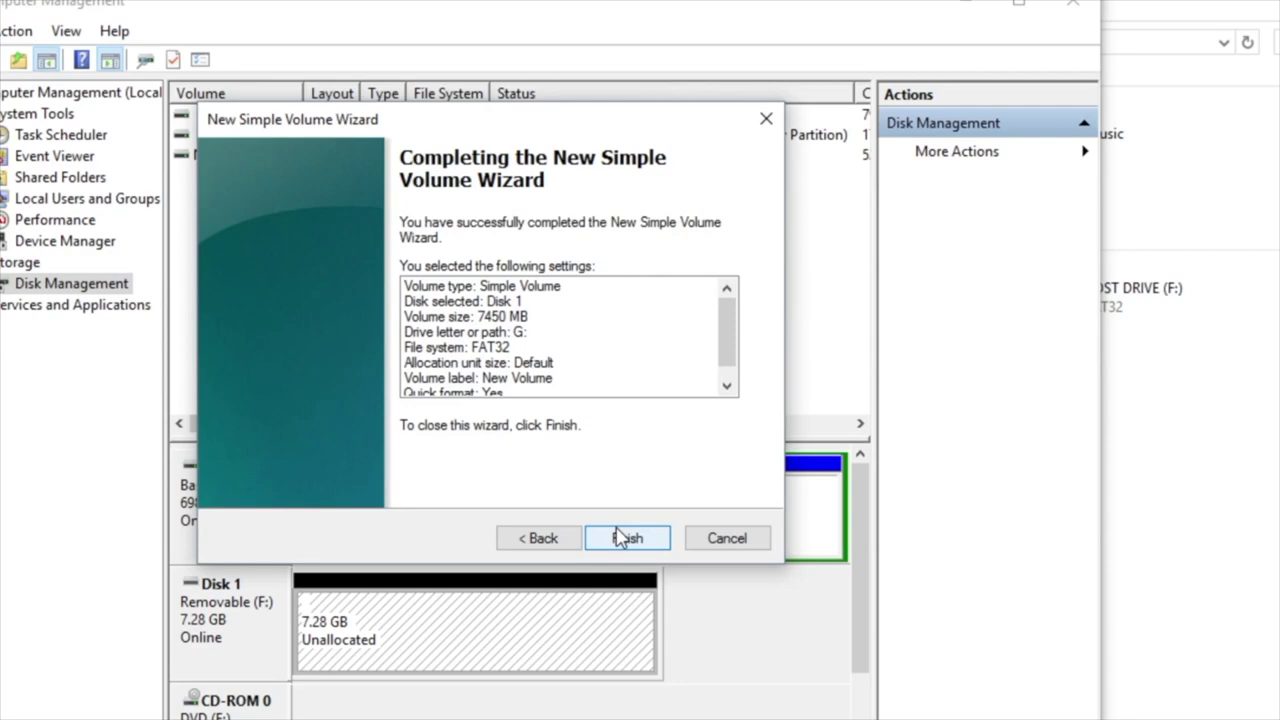
{"action": "left_click", "coordinate": [620, 538]}
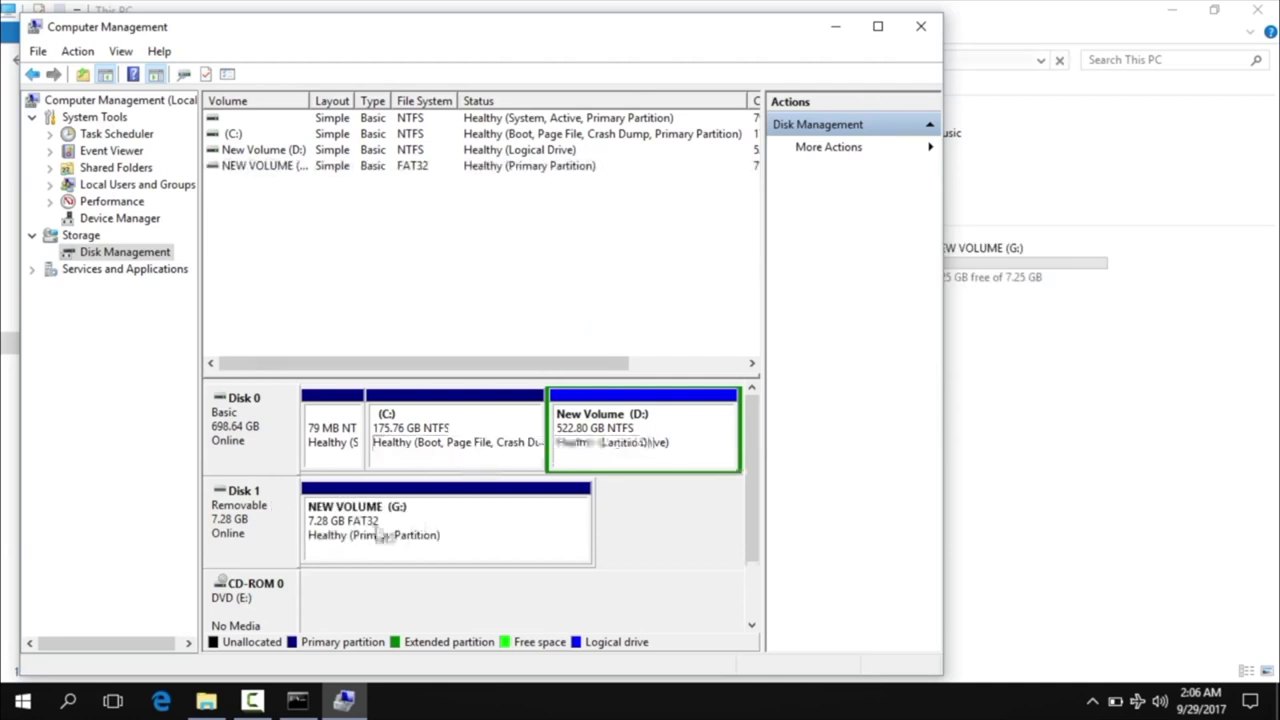
{"action": "left_click", "coordinate": [920, 26]}
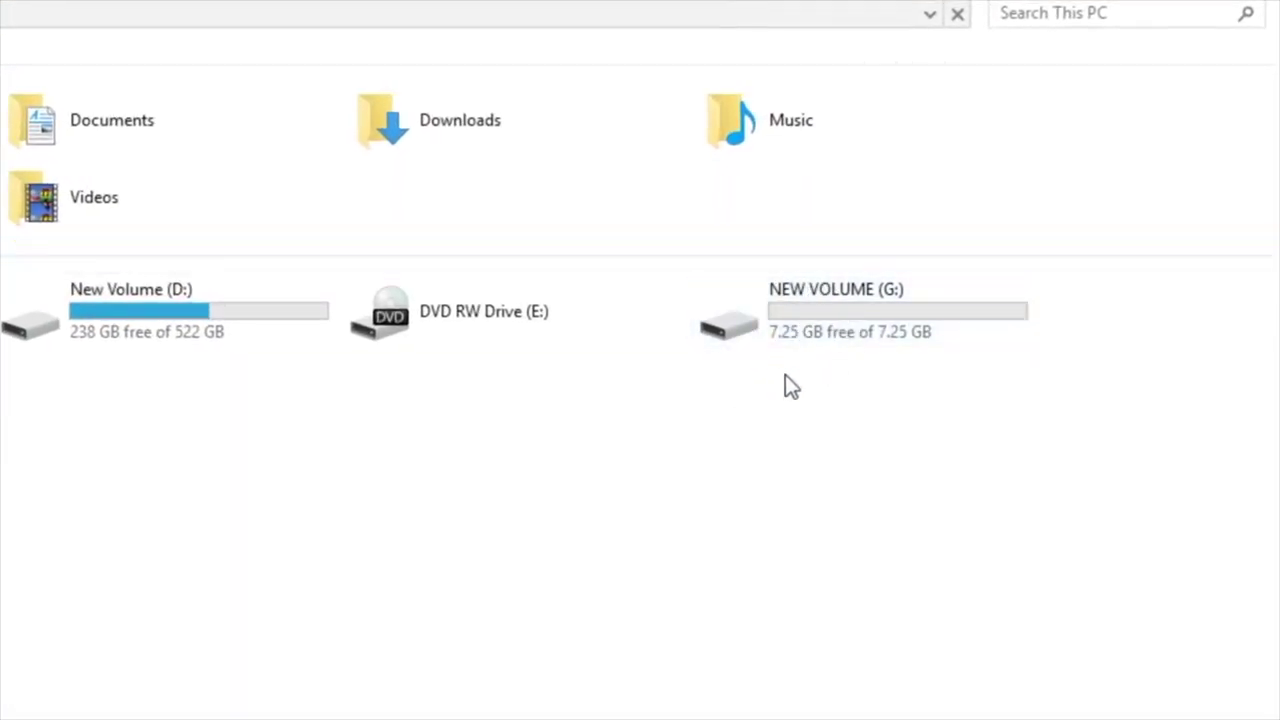
Open NEW VOLUME (G:) from This PC to confirm it is empty with 0 items
{"action": "double_click", "coordinate": [800, 322]}
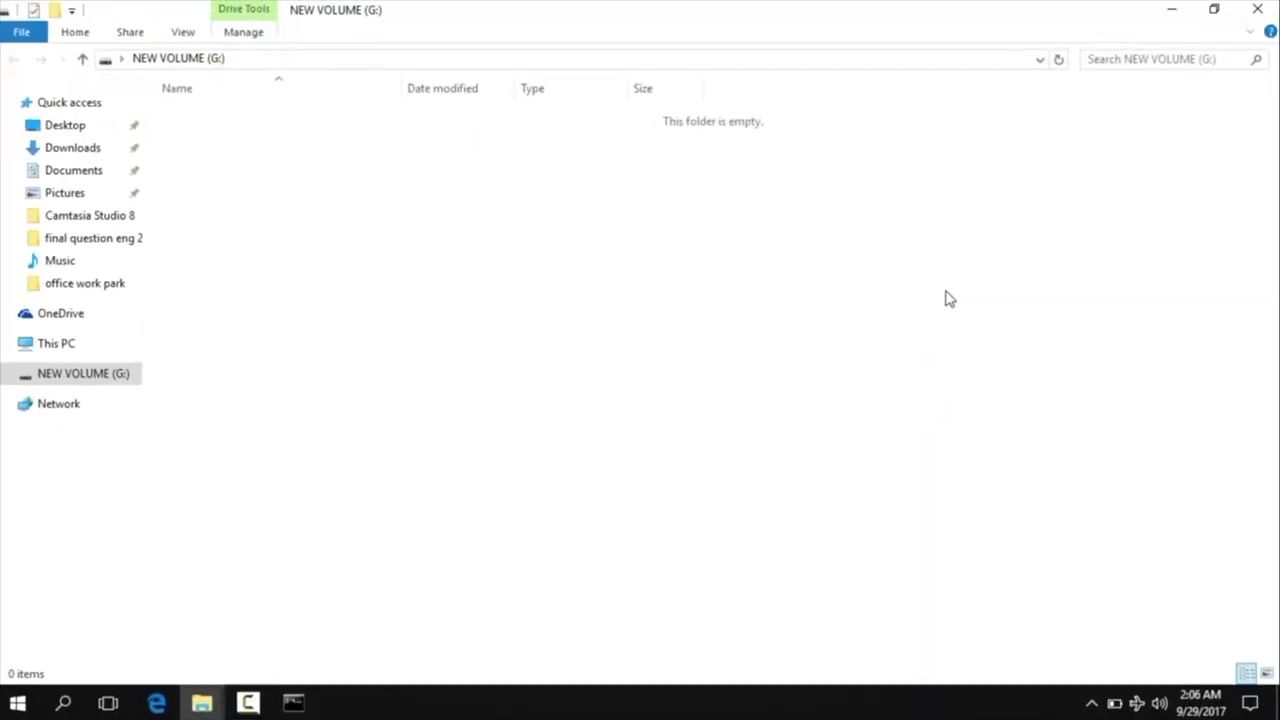